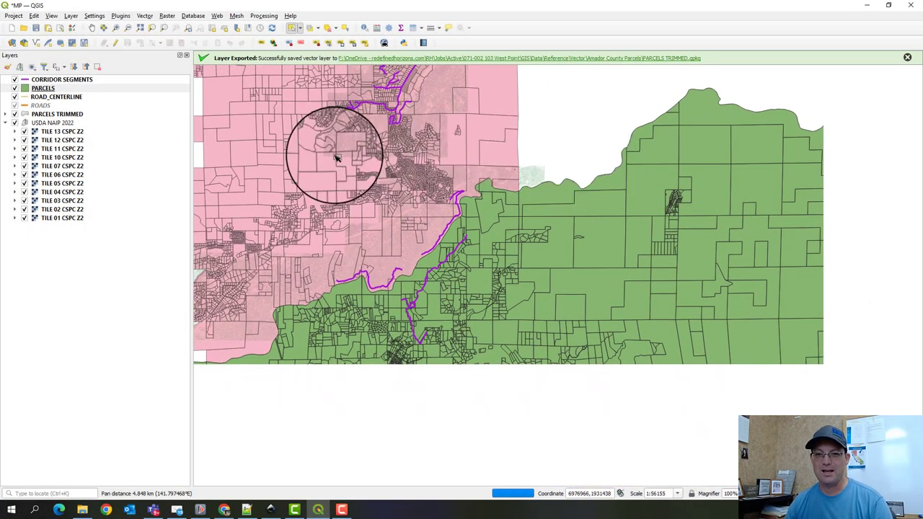
# Hide the ROAD_CENTERLINE layer and zoom out over the parcels.
pyautogui.moveTo(344, 137); pyautogui.dragTo(398, 162)
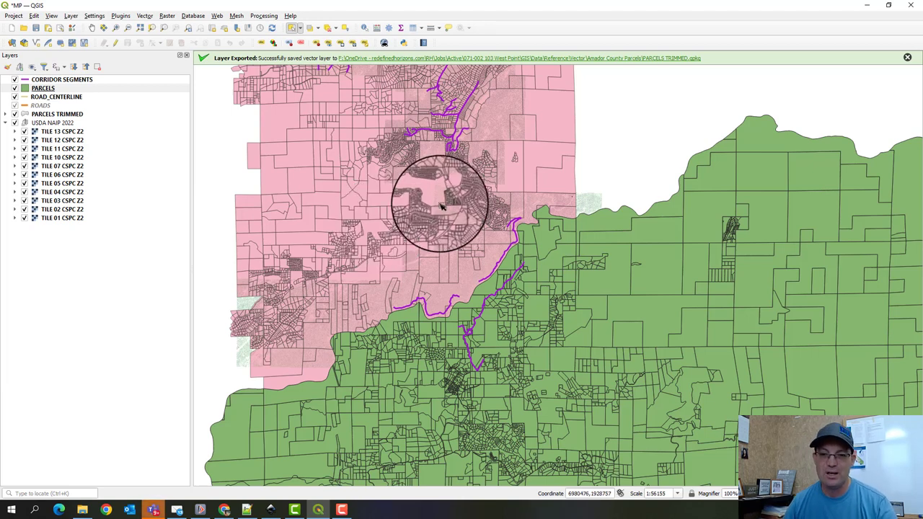
pyautogui.scroll(-1, 447, 211)
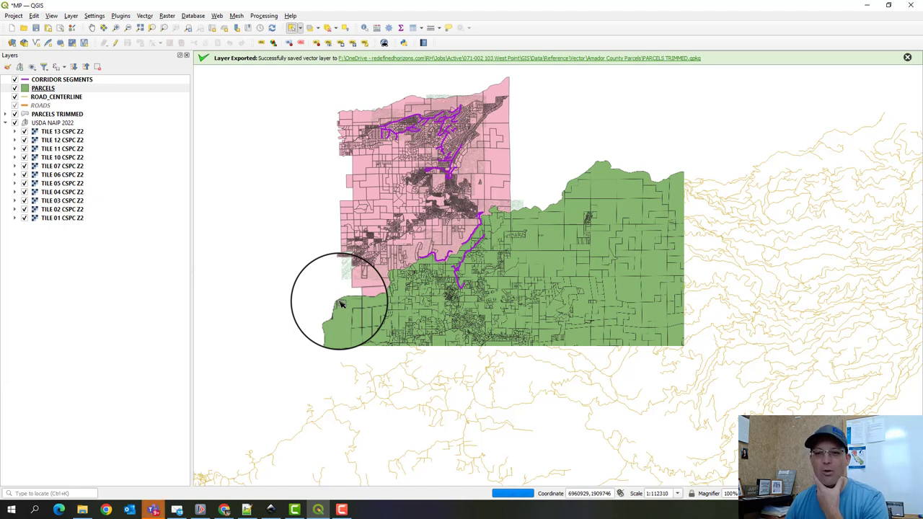
pyautogui.click(15, 96)
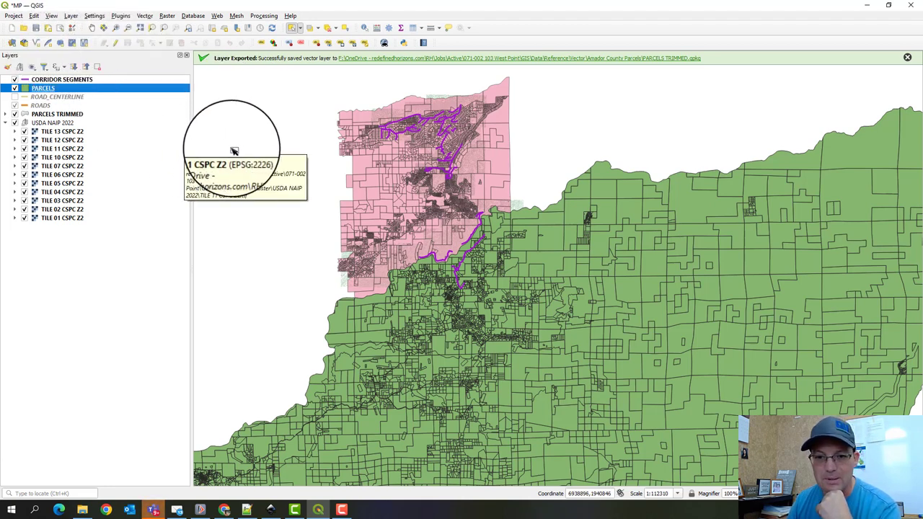
pyautogui.moveTo(324, 268); pyautogui.dragTo(362, 201)
pyautogui.scroll(-2, 361, 200)
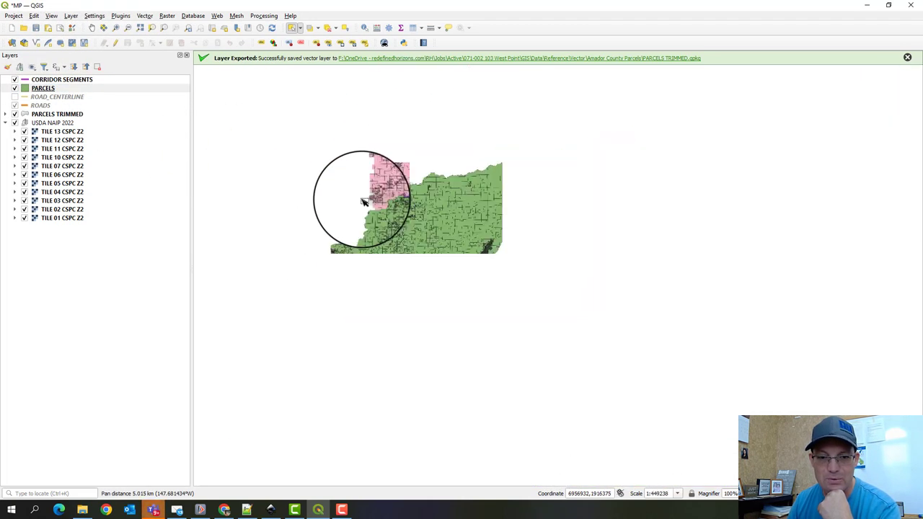
# Turn on editing for the PARCELS layer and activate the Select Features by Area tool.
pyautogui.rightClick(53, 87)
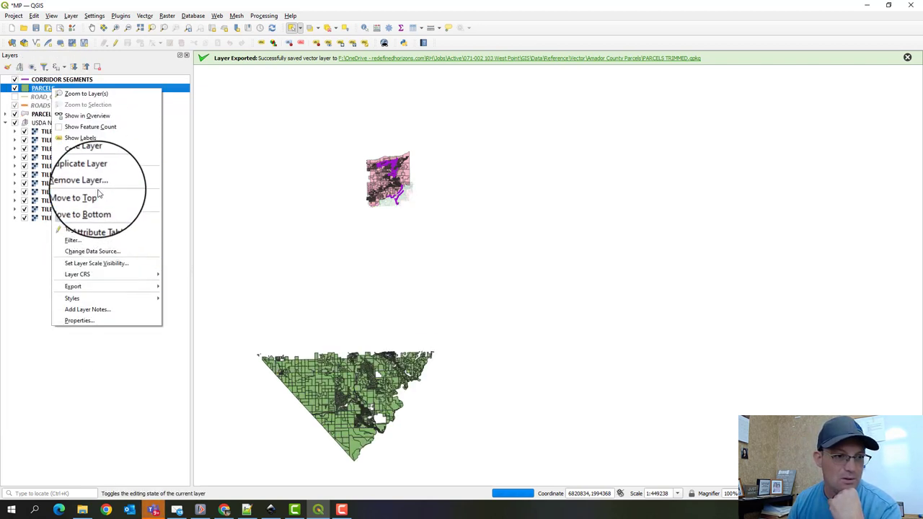
pyautogui.click(87, 229)
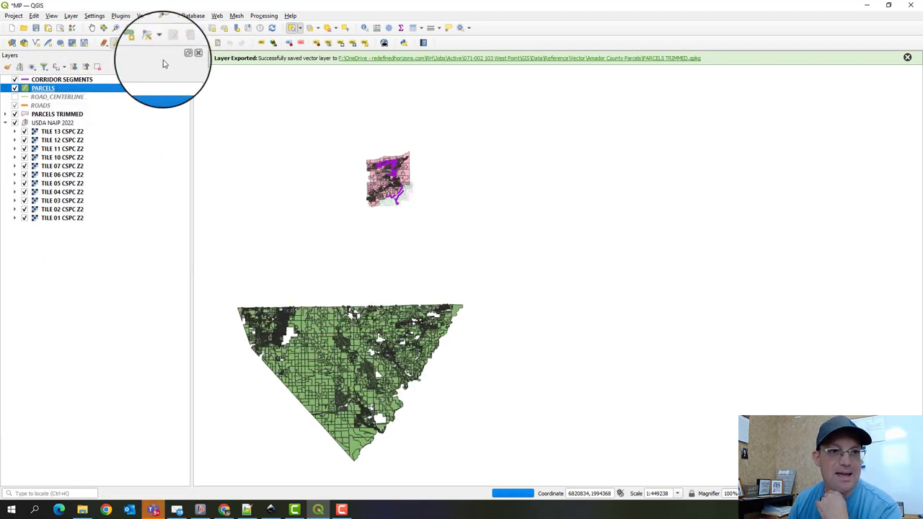
pyautogui.click(293, 29)
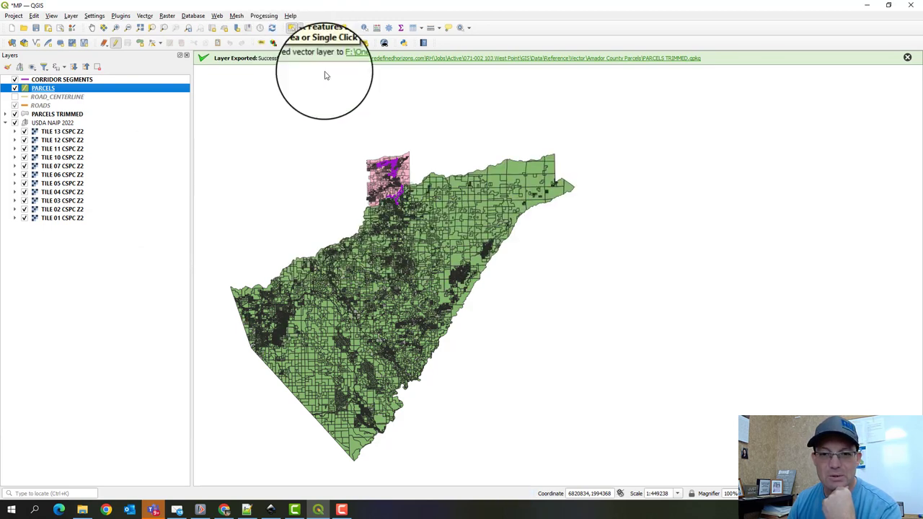
# Box-select the southwestern parcels and delete all 39,468 of them.
pyautogui.moveTo(533, 470); pyautogui.dragTo(222, 241)
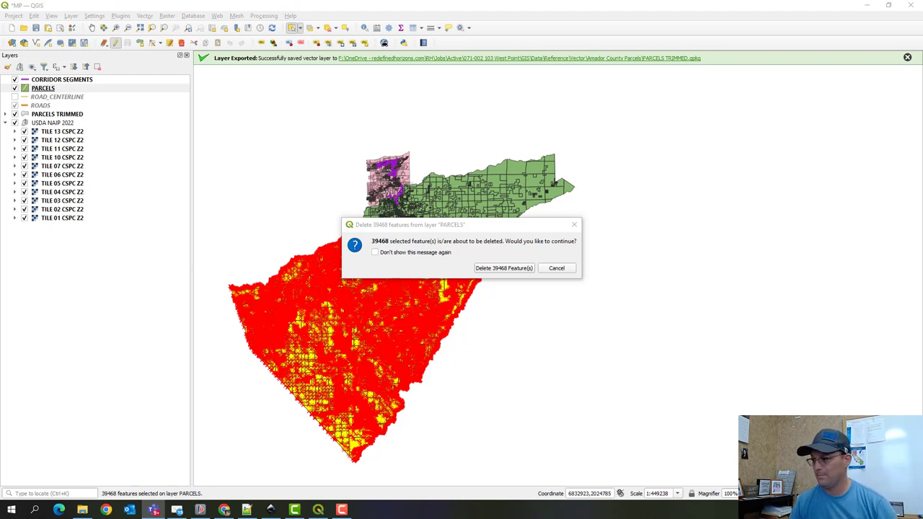
pyautogui.click(521, 269)
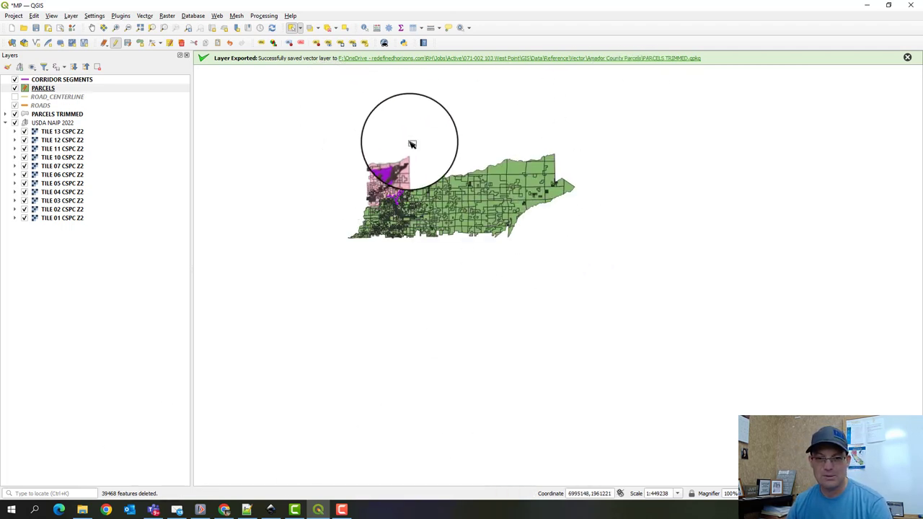
# Box-select the eastern strip of parcels and delete the 1,239 selected features.
pyautogui.moveTo(416, 134); pyautogui.dragTo(611, 257)
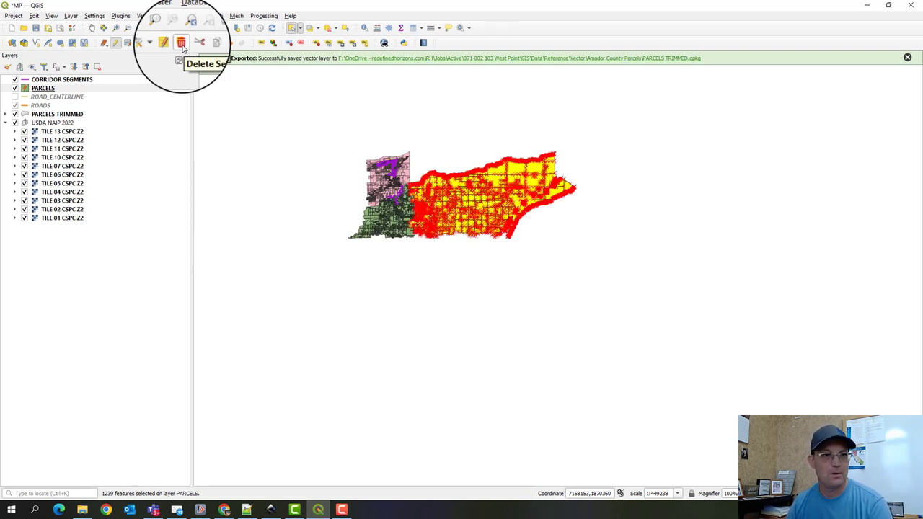
pyautogui.click(183, 44)
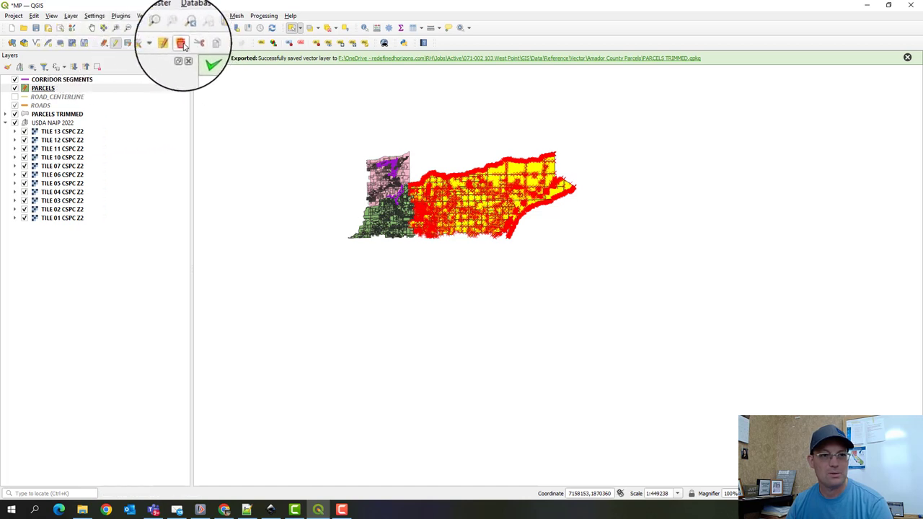
pyautogui.click(183, 44)
pyautogui.click(503, 269)
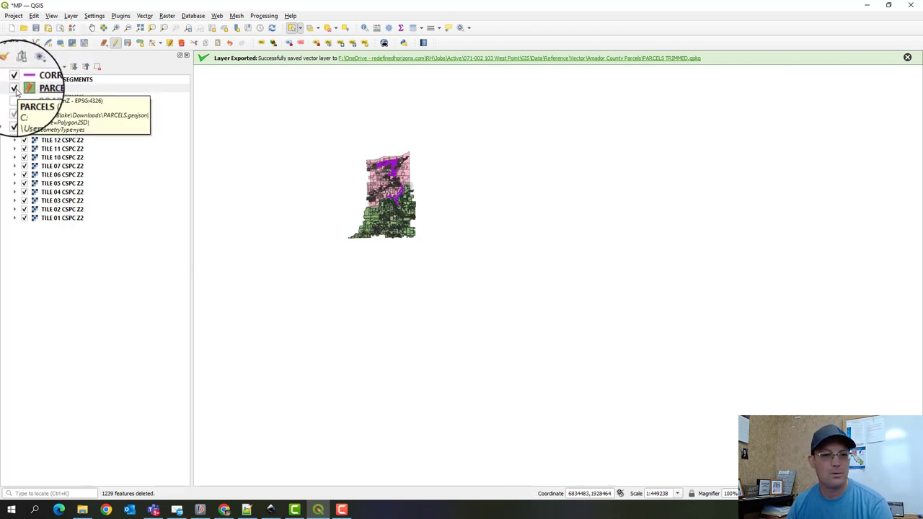
# Hide PARCELS, show ROAD_CENTERLINE, turn on its editing and activate the selection tool.
pyautogui.click(15, 88)
pyautogui.click(16, 96)
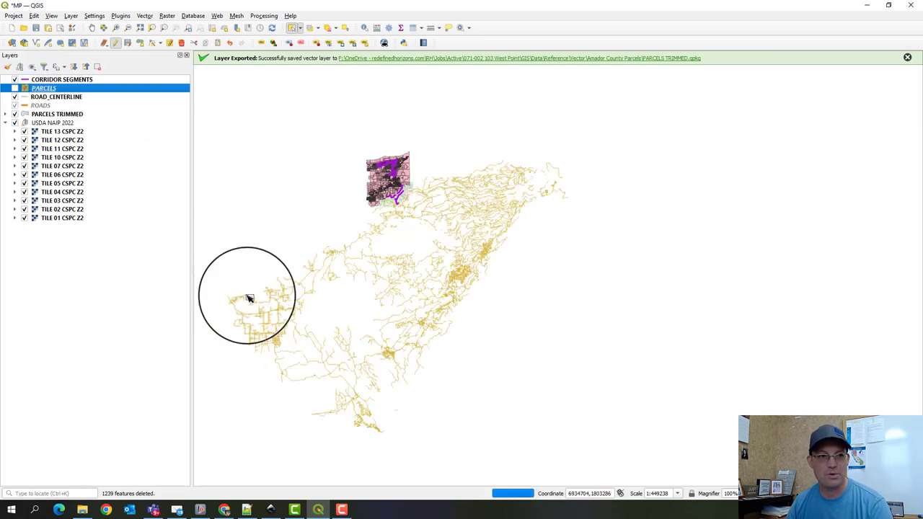
pyautogui.rightClick(64, 96)
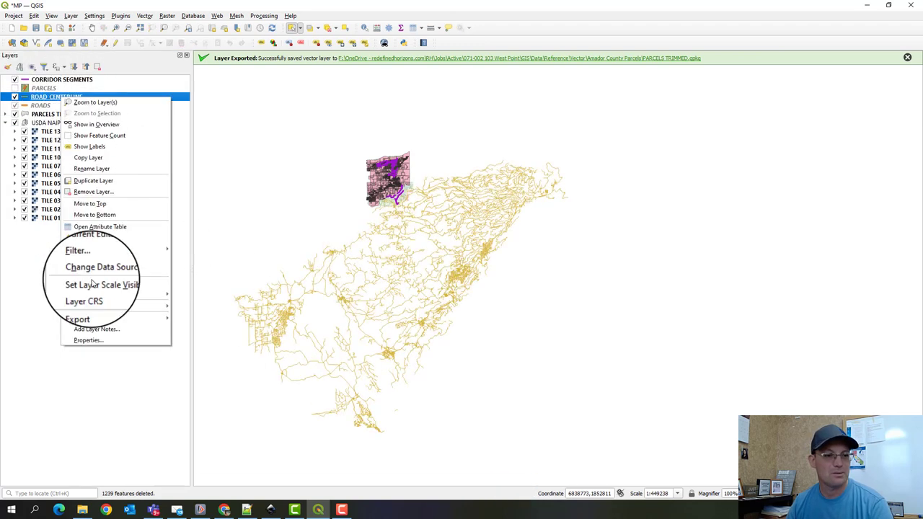
pyautogui.click(106, 242)
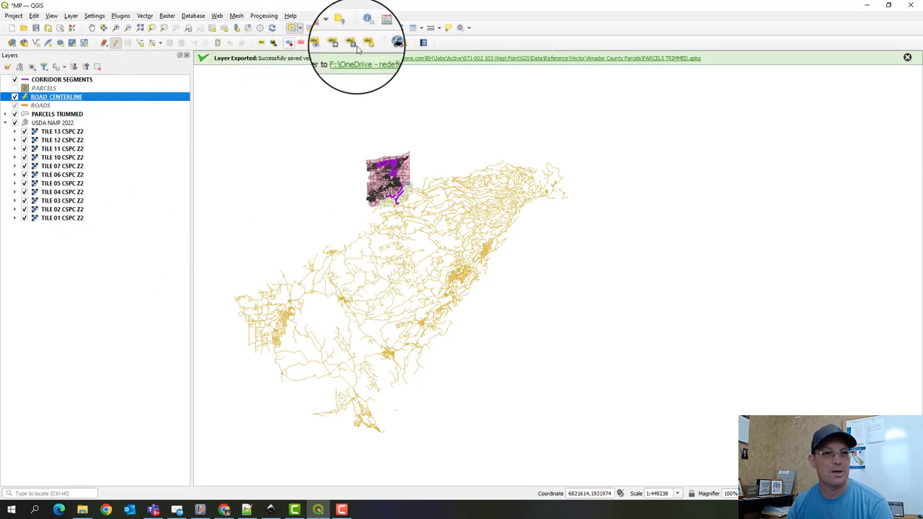
pyautogui.click(292, 28)
# Box-select the southern roads and delete the 7,153 selected features.
pyautogui.moveTo(217, 208); pyautogui.dragTo(500, 447)
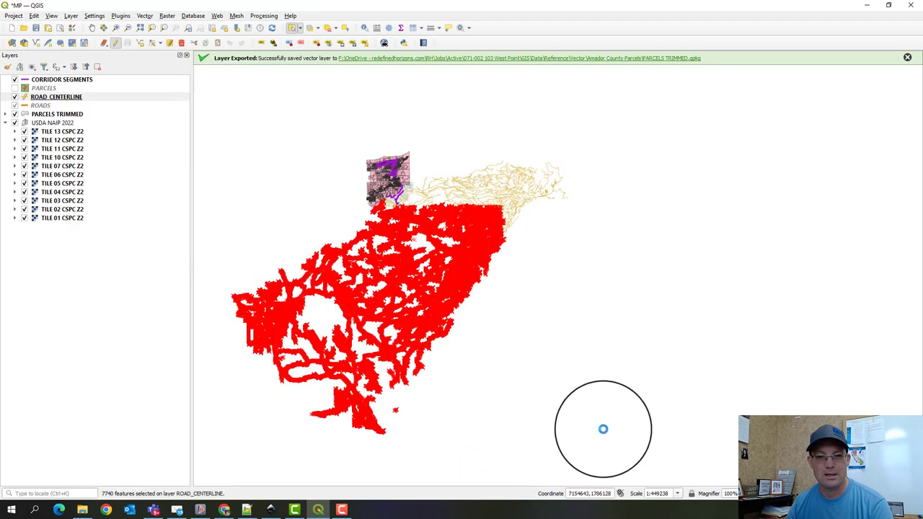
pyautogui.click(540, 378)
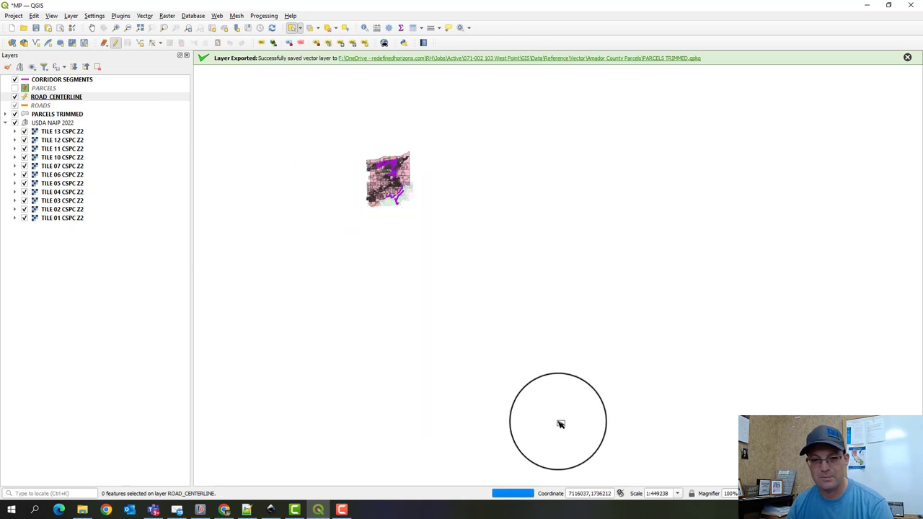
pyautogui.moveTo(565, 447); pyautogui.dragTo(217, 228)
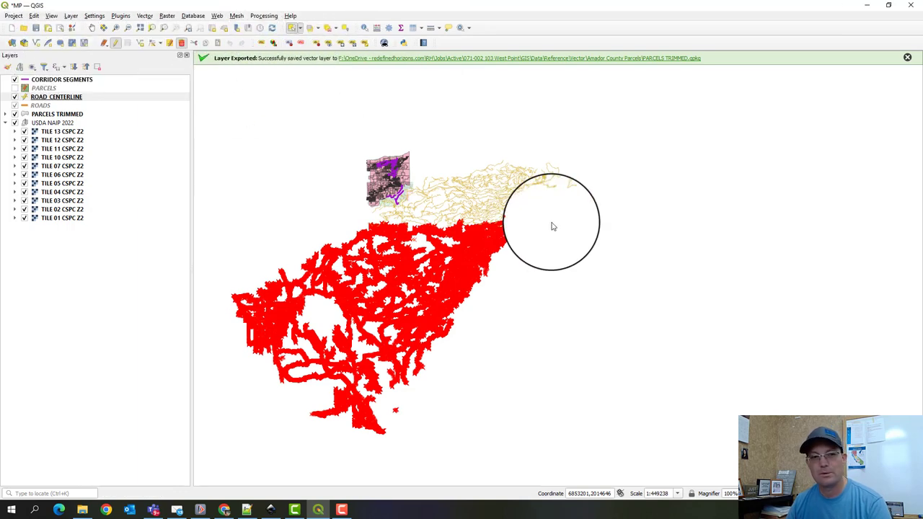
pyautogui.press('Delete')
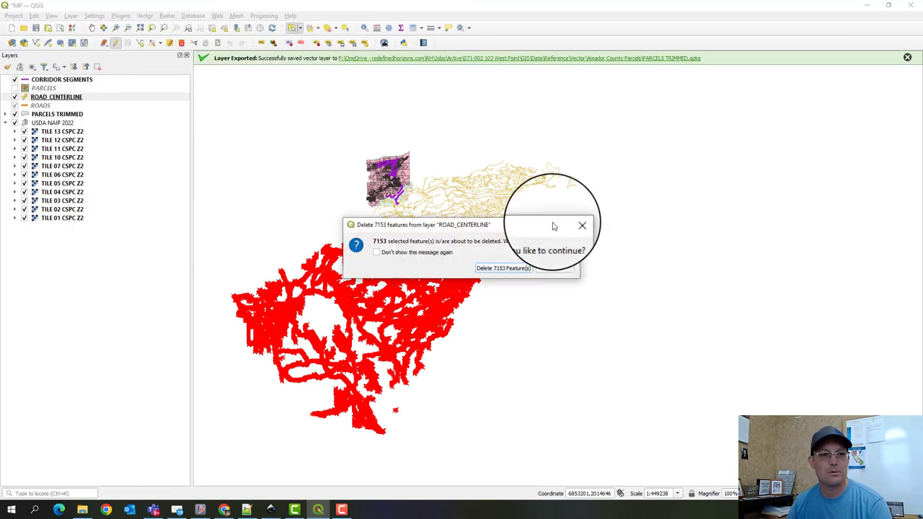
pyautogui.click(516, 276)
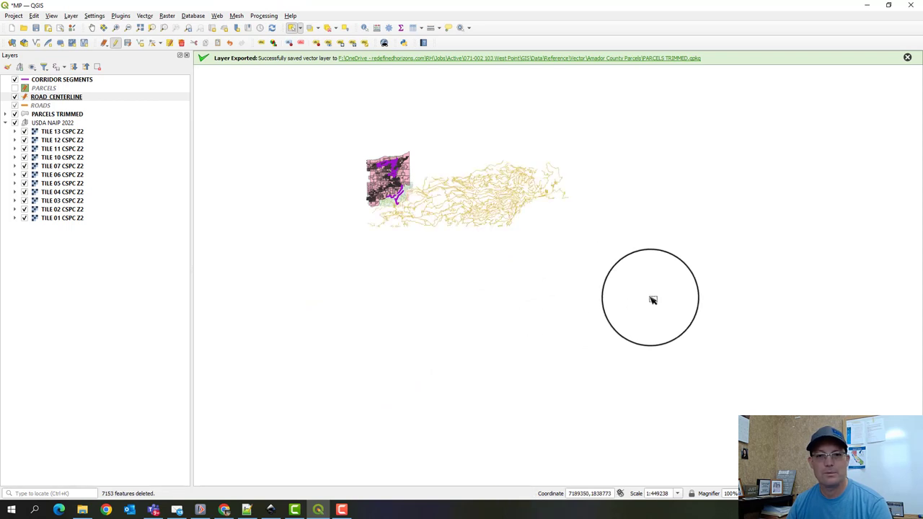
# Box-select the remaining eastern roads and delete the 1,756 selected features.
pyautogui.moveTo(655, 305); pyautogui.dragTo(419, 148)
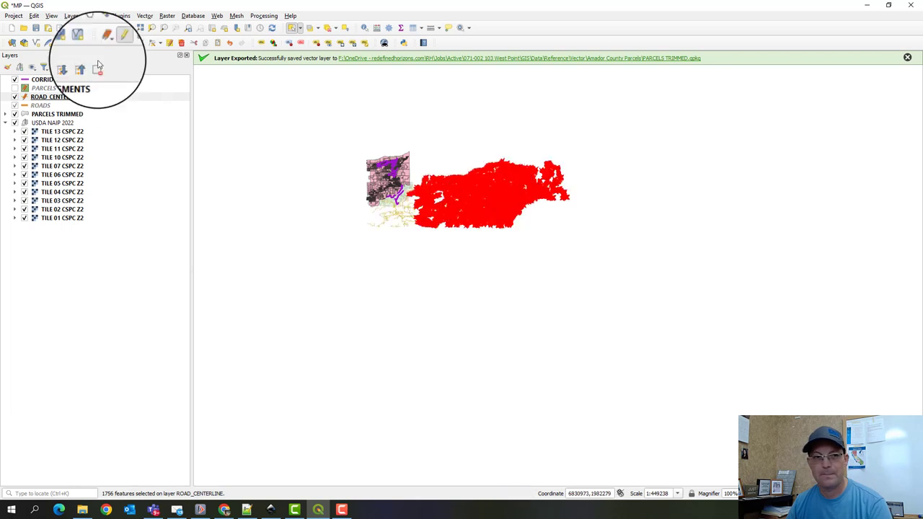
pyautogui.click(181, 43)
pyautogui.click(505, 269)
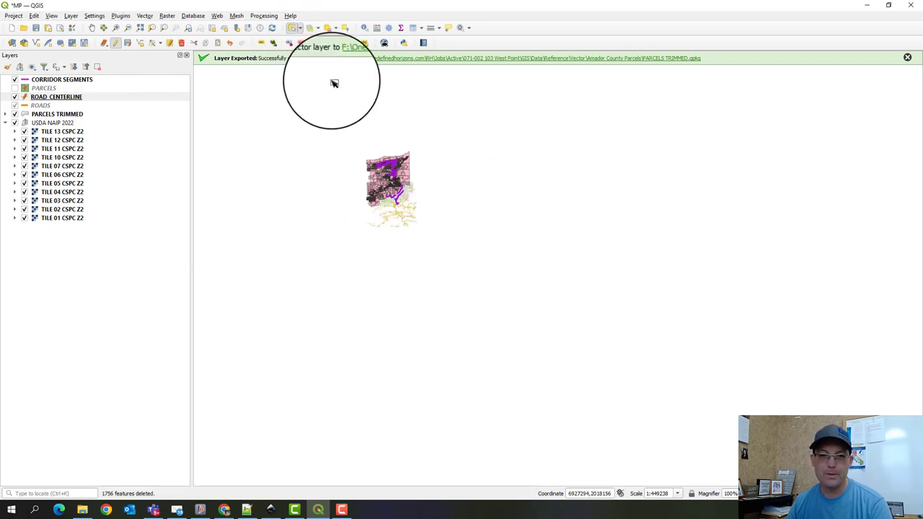
# Open and dismiss the ROAD_CENTERLINE layer's options several times without changes.
pyautogui.scroll(3, 361, 191)
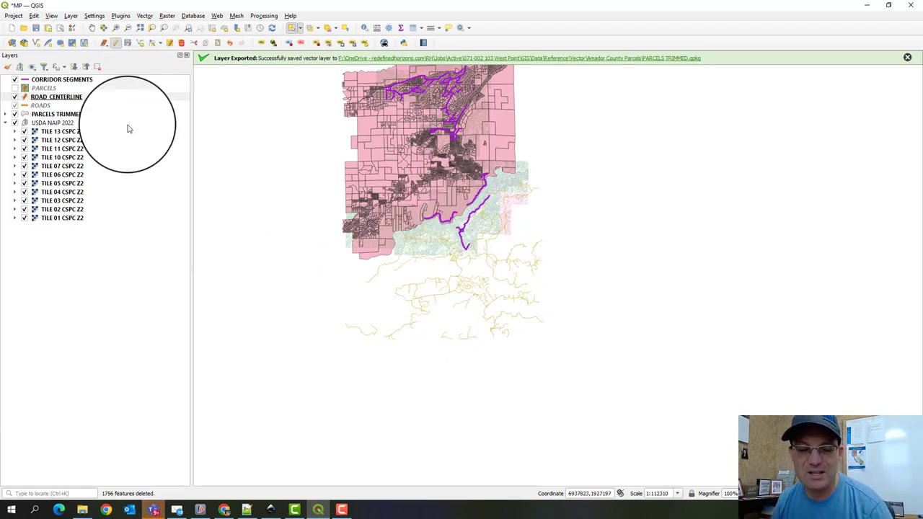
pyautogui.rightClick(57, 97)
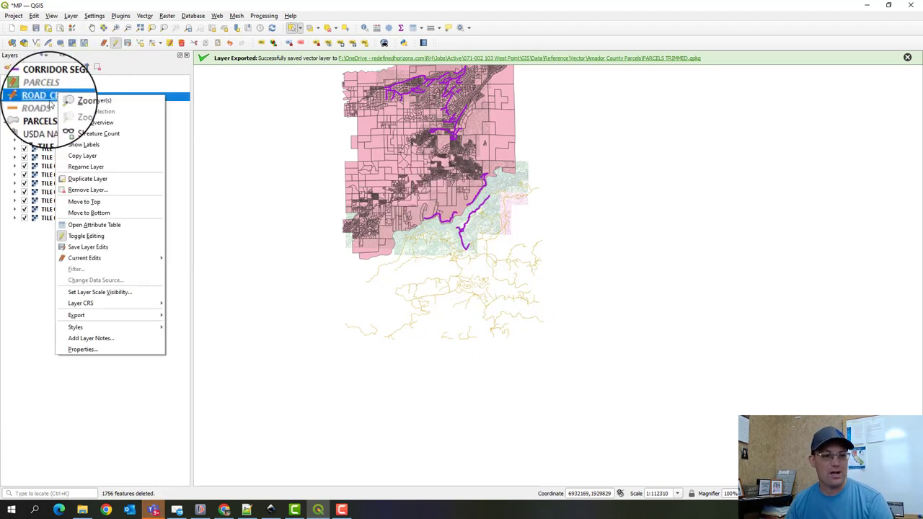
pyautogui.moveTo(123, 318)
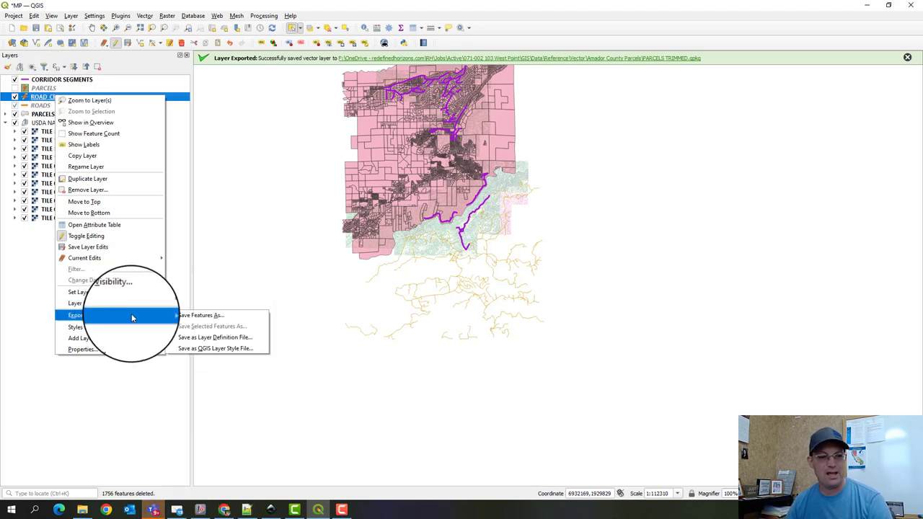
pyautogui.click(34, 103)
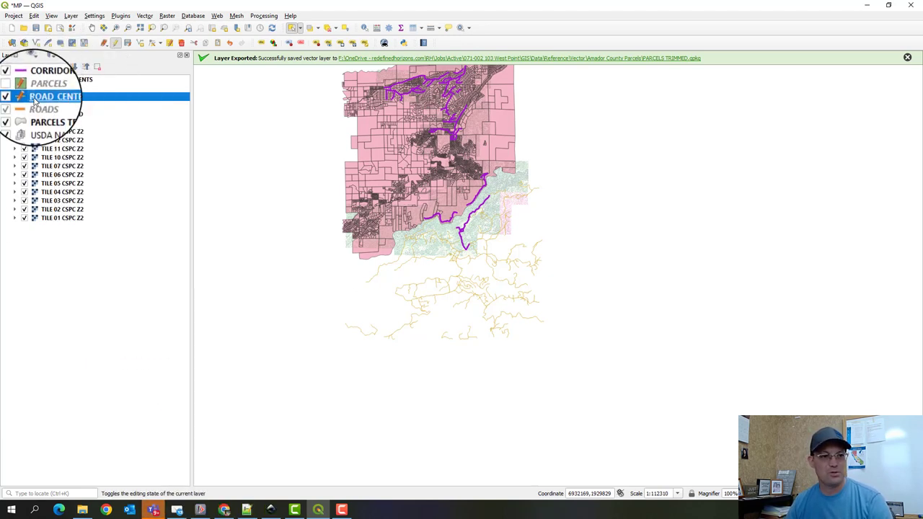
pyautogui.rightClick(34, 101)
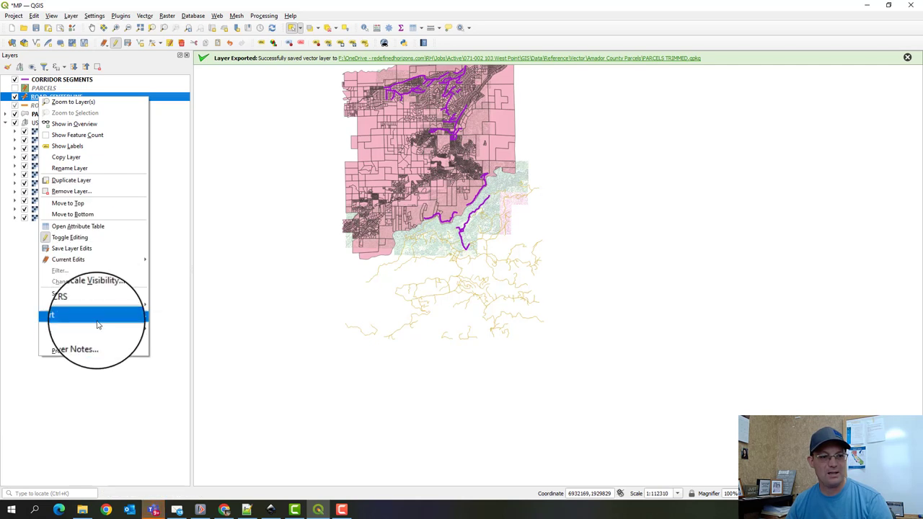
pyautogui.moveTo(98, 319)
pyautogui.click(194, 173)
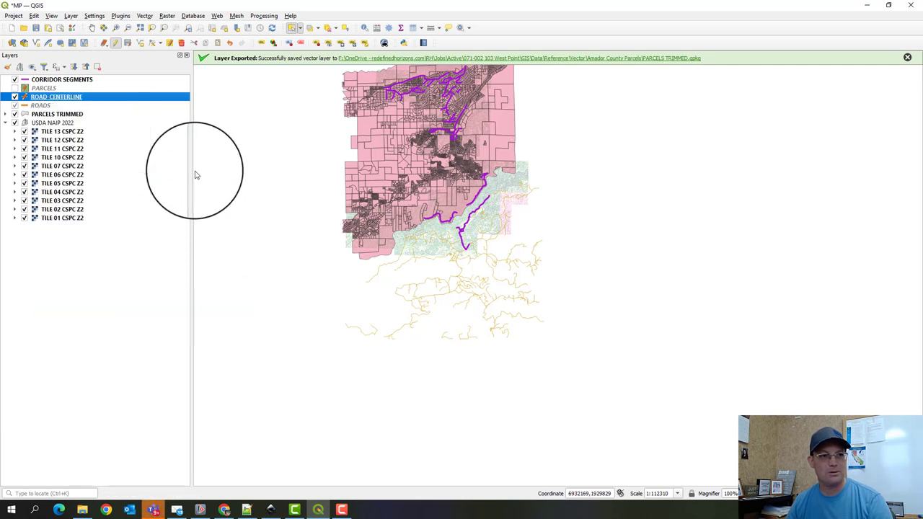
pyautogui.rightClick(65, 102)
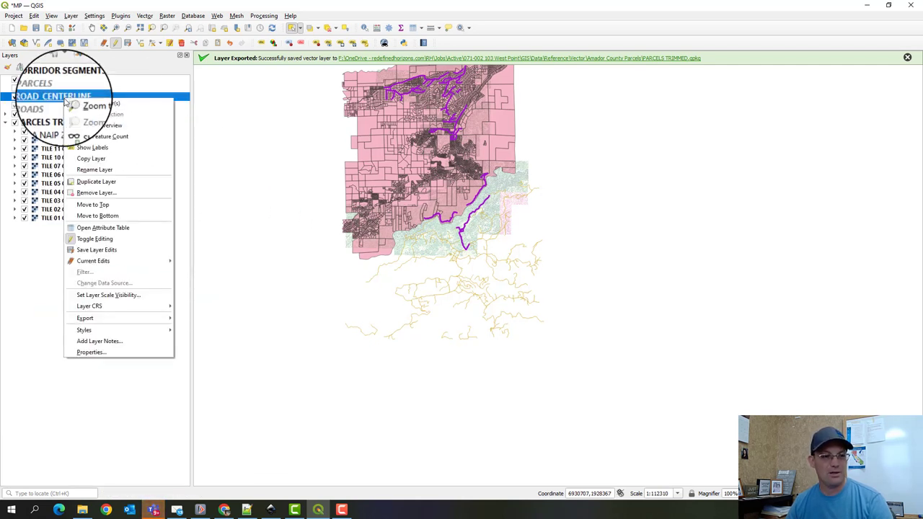
pyautogui.click(31, 59)
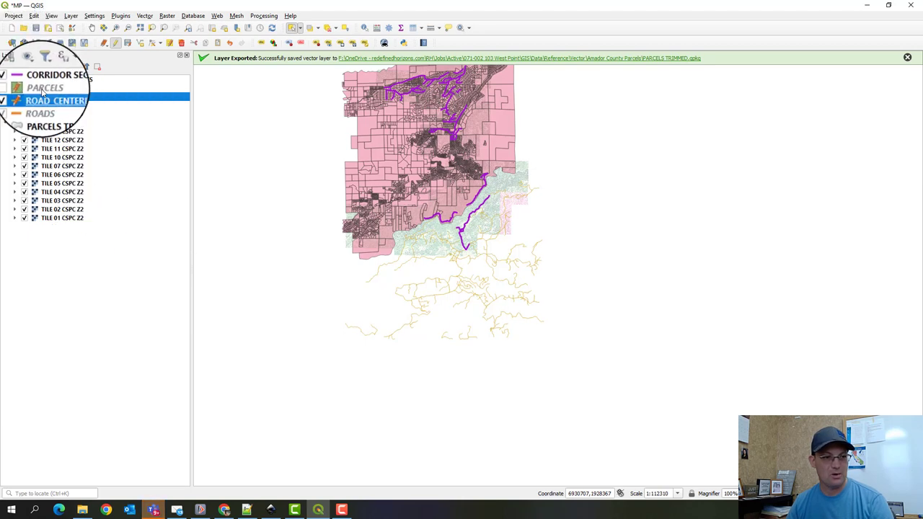
pyautogui.rightClick(43, 96)
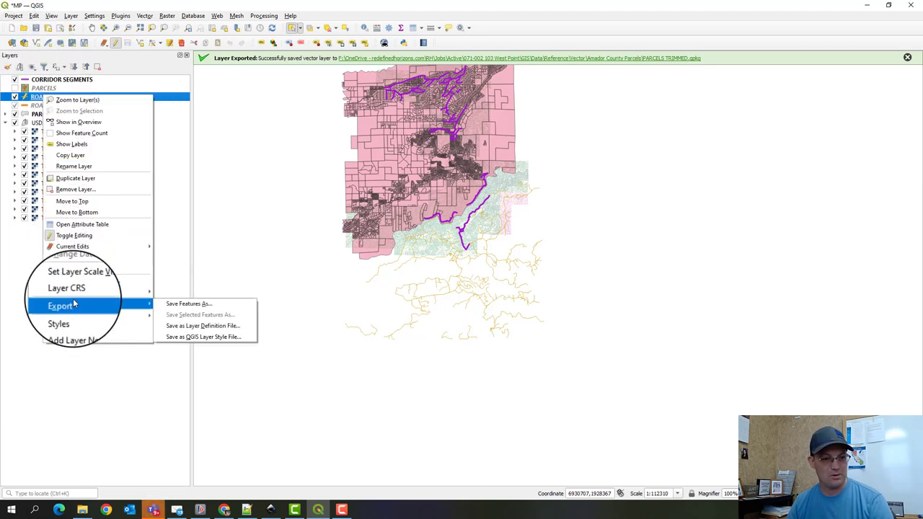
pyautogui.click(63, 87)
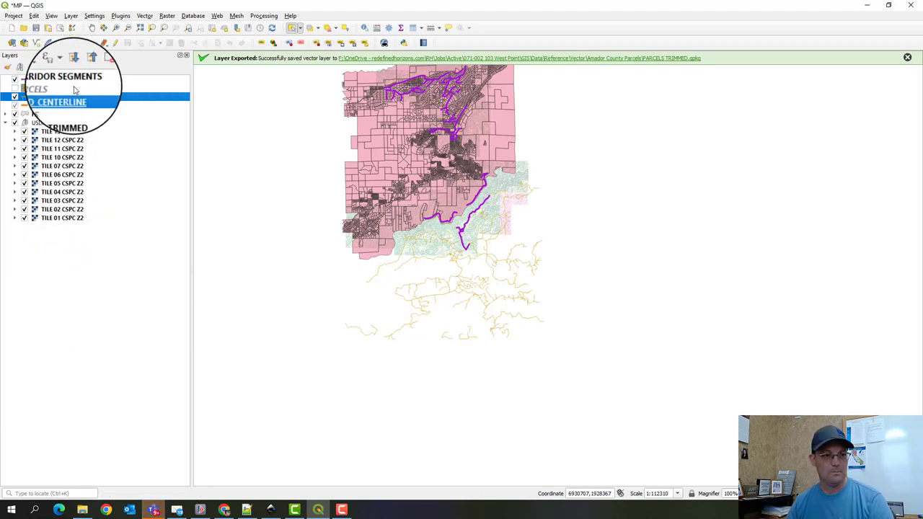
# Toggle editing off for the PARCELS layer.
pyautogui.click(64, 87)
pyautogui.rightClick(63, 87)
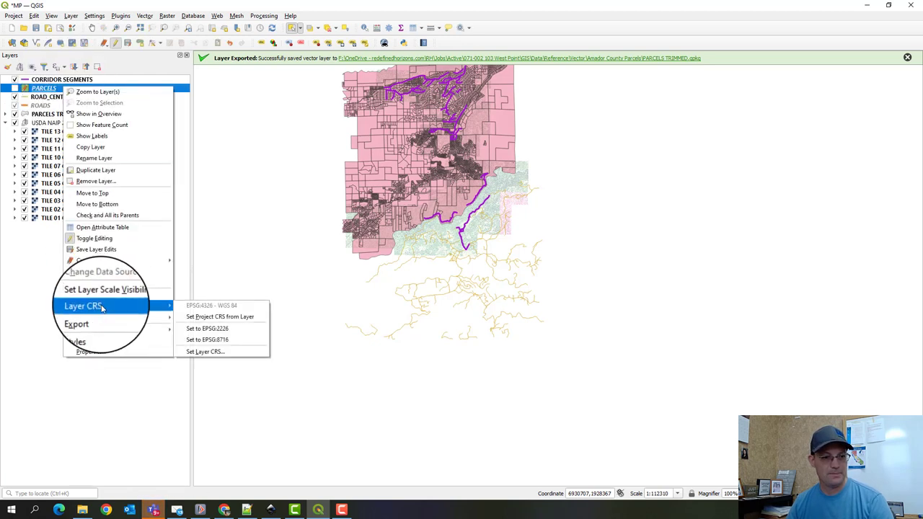
pyautogui.click(96, 249)
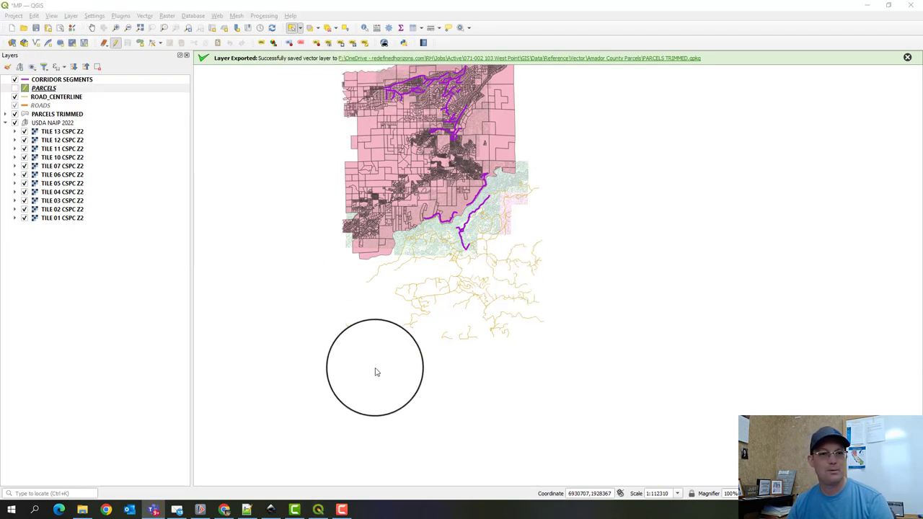
pyautogui.rightClick(42, 90)
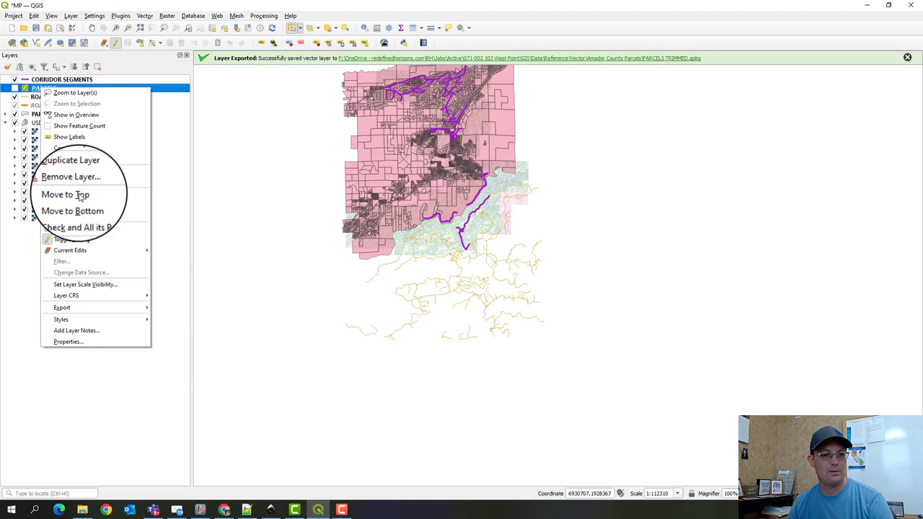
pyautogui.click(128, 246)
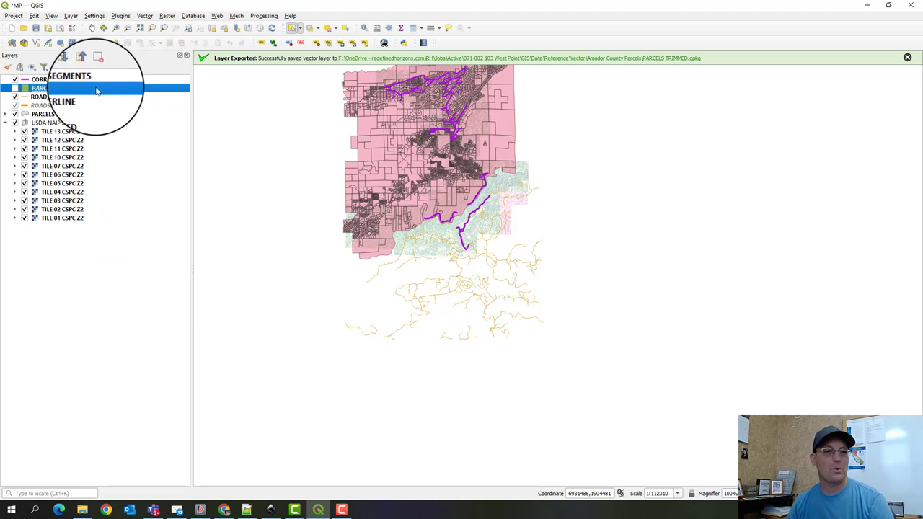
pyautogui.click(43, 97)
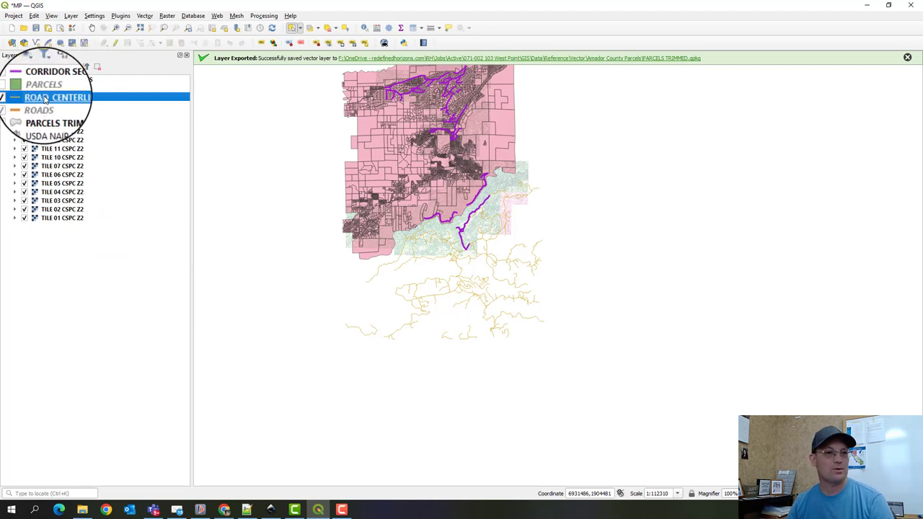
# Start a Save Features As export of the road centerline layer in GeoJSON format.
pyautogui.rightClick(44, 96)
pyautogui.moveTo(103, 293)
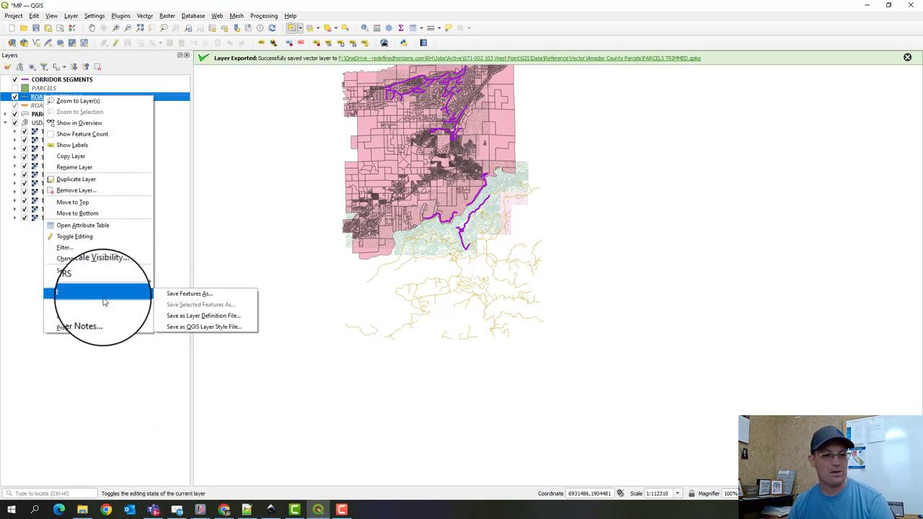
pyautogui.click(183, 295)
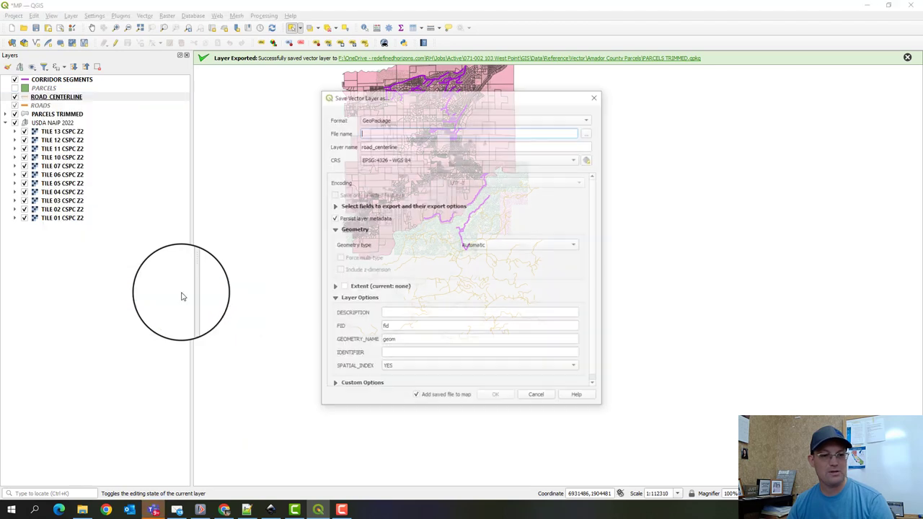
pyautogui.click(526, 119)
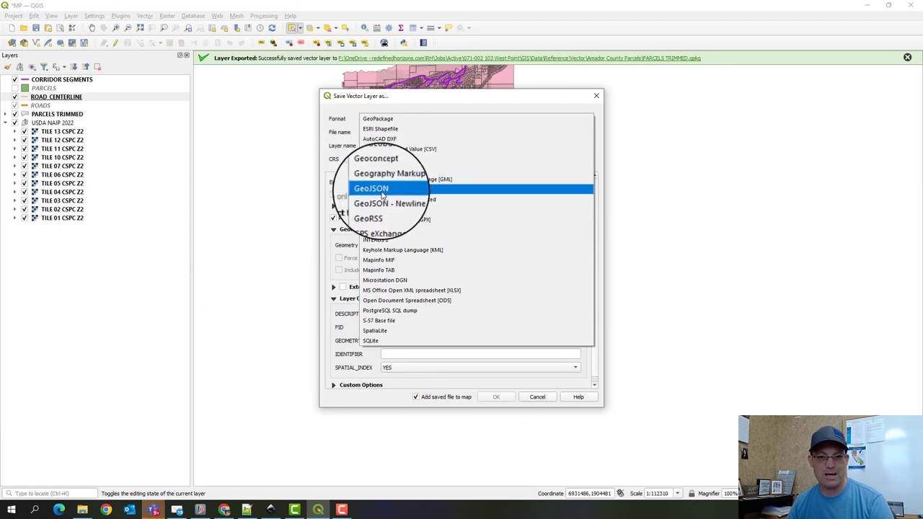
pyautogui.click(382, 190)
# Create and open a new Calavers County Parcels folder inside the Vector folder.
pyautogui.click(587, 133)
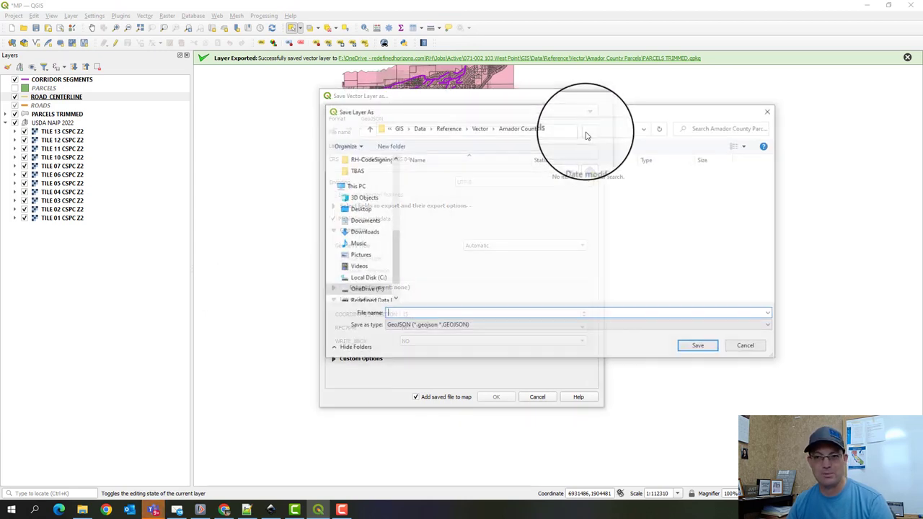
pyautogui.click(480, 129)
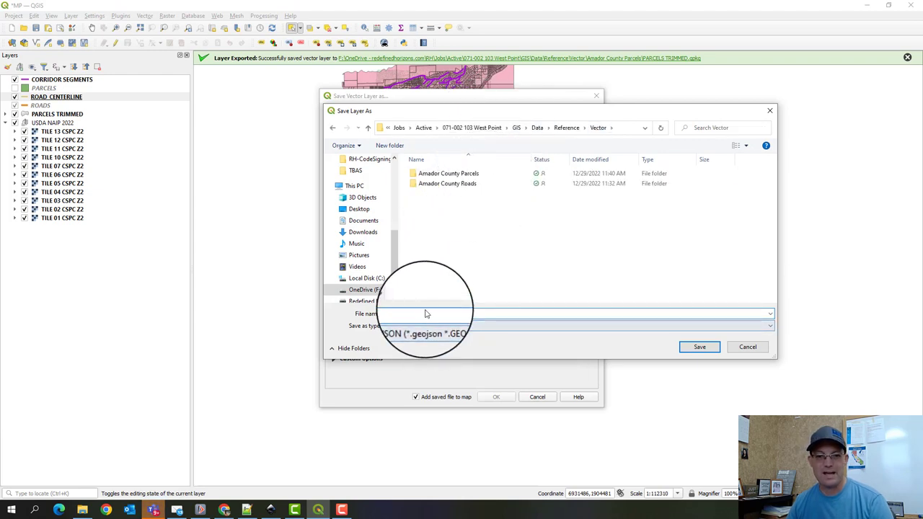
pyautogui.rightClick(479, 243)
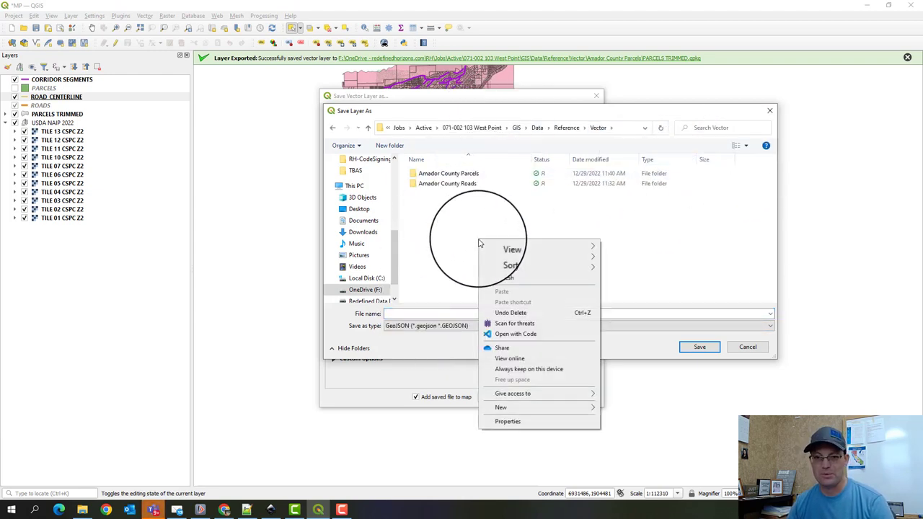
pyautogui.moveTo(525, 408)
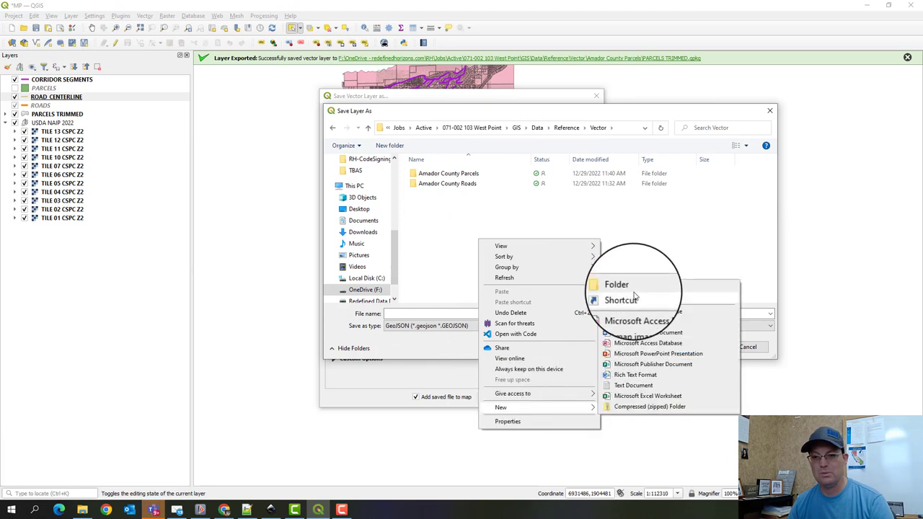
pyautogui.click(636, 290)
pyautogui.write('Cala')
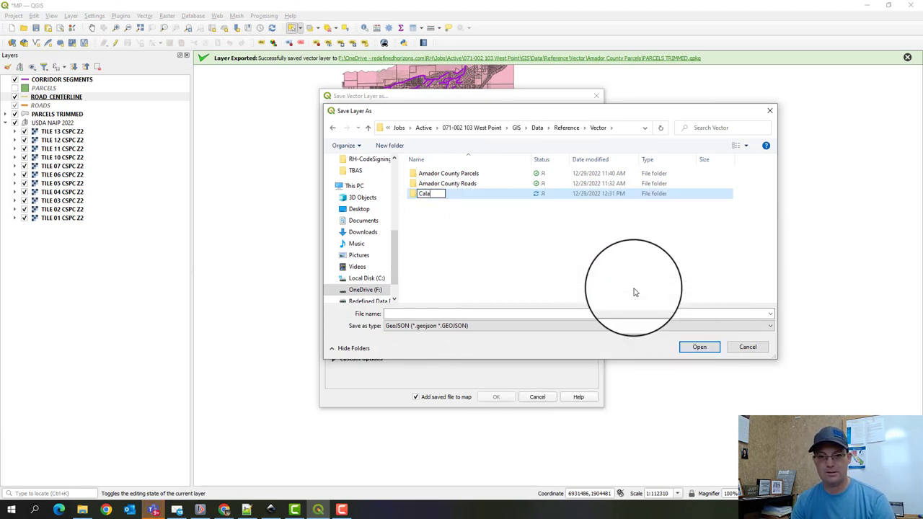
pyautogui.write('vers County Parcels')
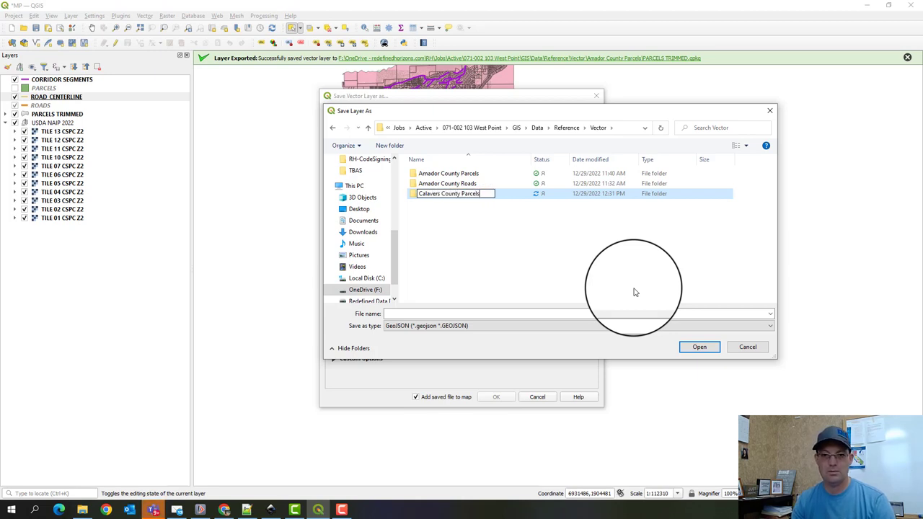
pyautogui.doubleClick(451, 194)
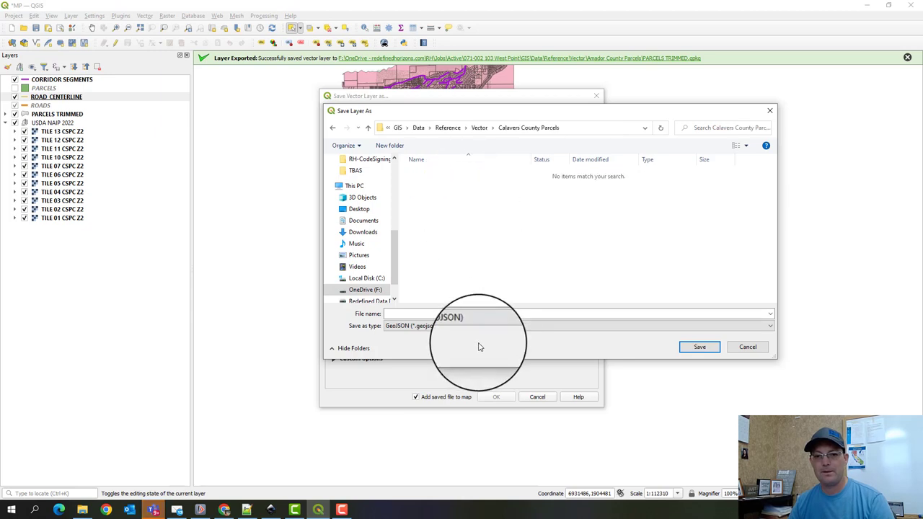
# Name the output PARCELS TRIMMED and export it, adding the layer to the map.
pyautogui.click(480, 314)
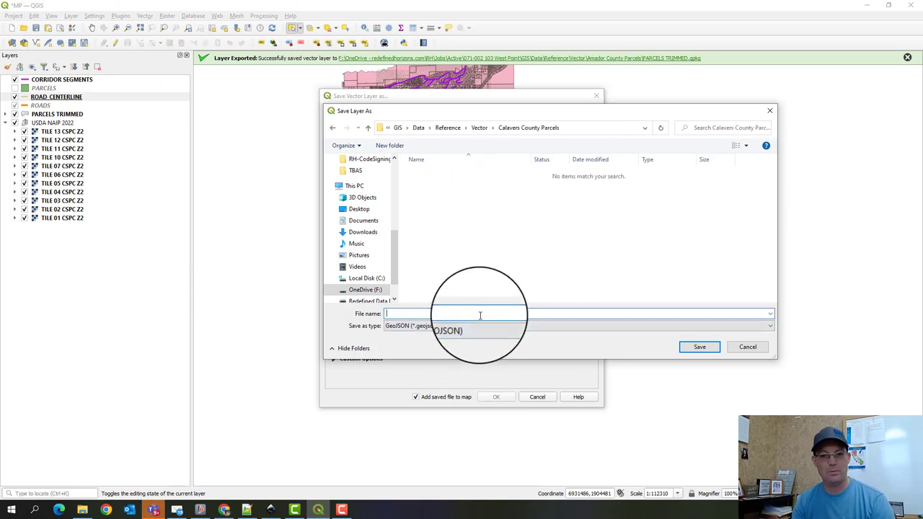
pyautogui.write('PARCELS TRIMM')
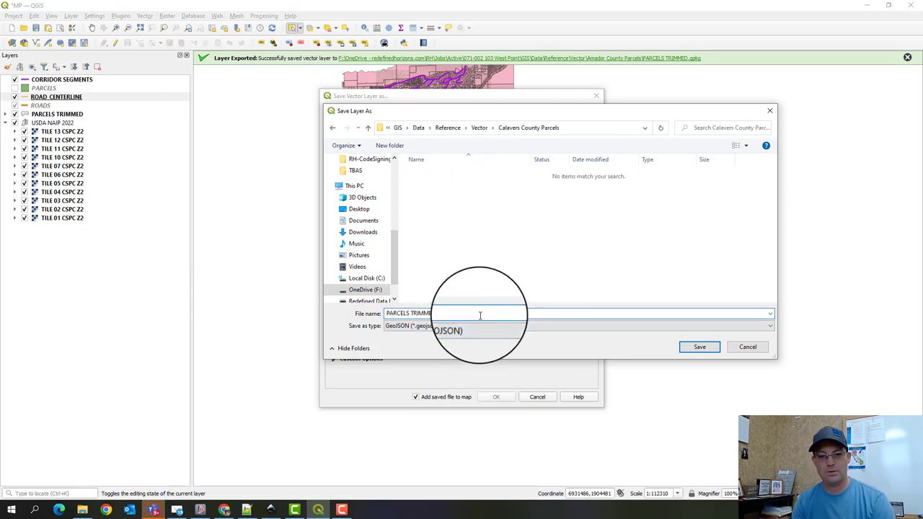
pyautogui.write('ED')
pyautogui.press('Return')
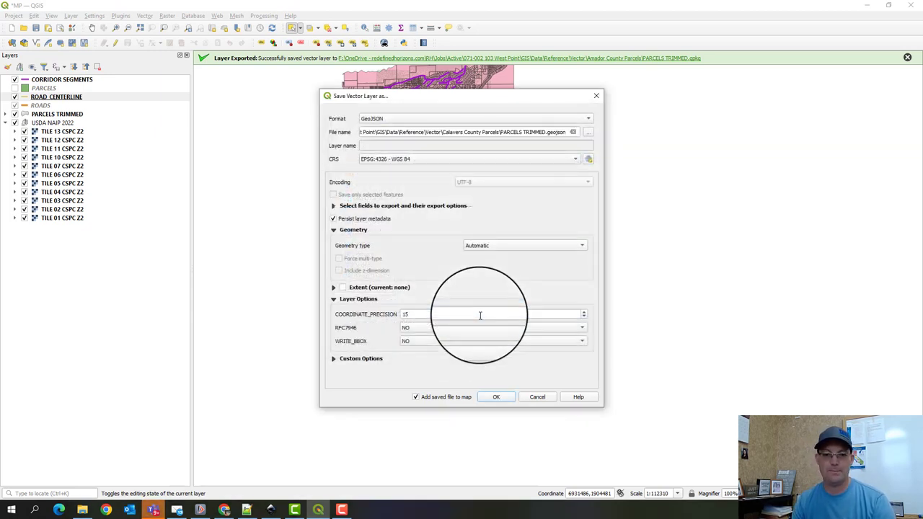
pyautogui.click(484, 401)
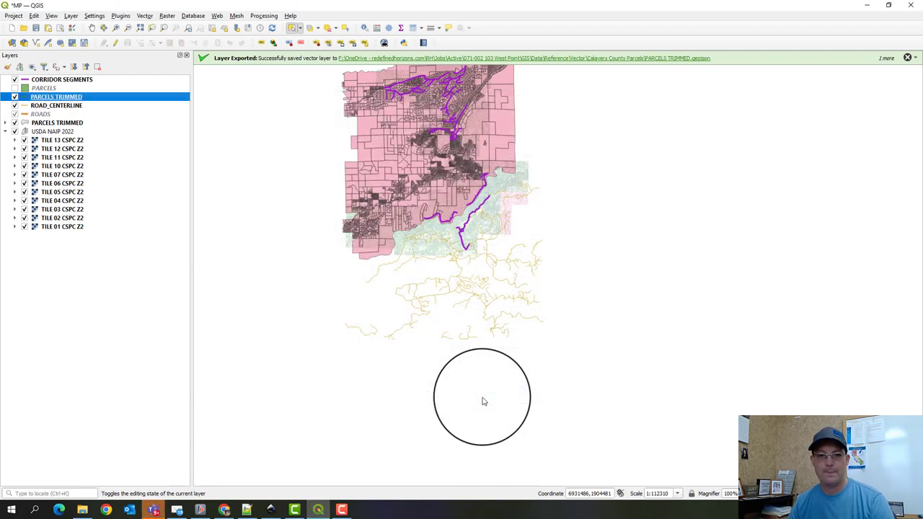
# Remove the newly added PARCELS TRIMMED layer from the project.
pyautogui.click(63, 108)
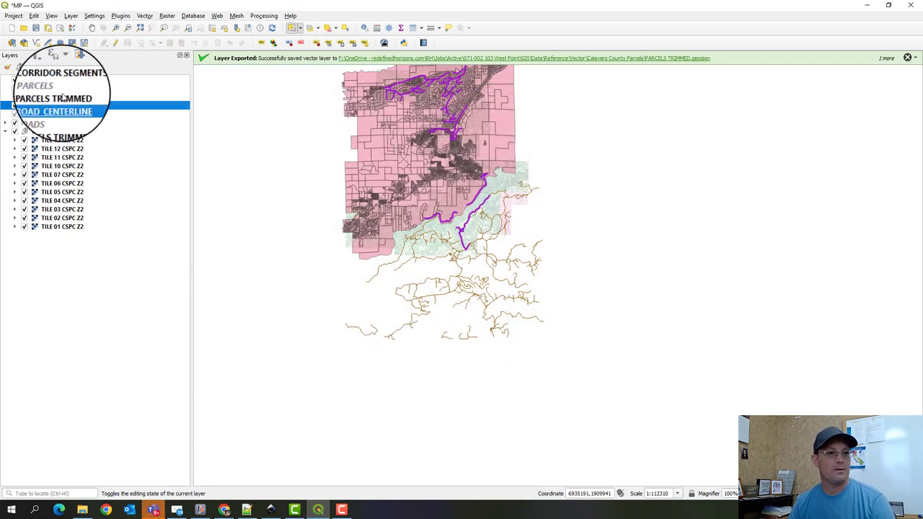
pyautogui.rightClick(63, 96)
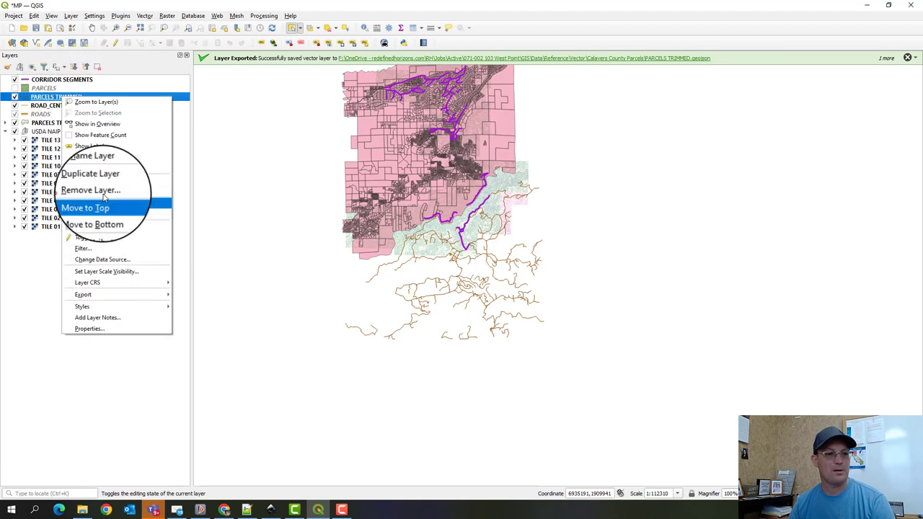
pyautogui.click(44, 104)
pyautogui.click(43, 106)
pyautogui.click(44, 103)
pyautogui.rightClick(45, 103)
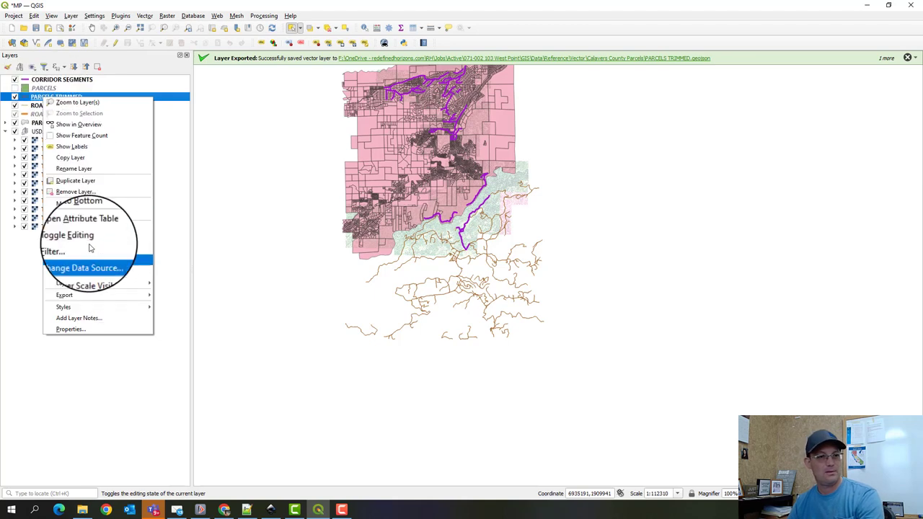
pyautogui.click(79, 189)
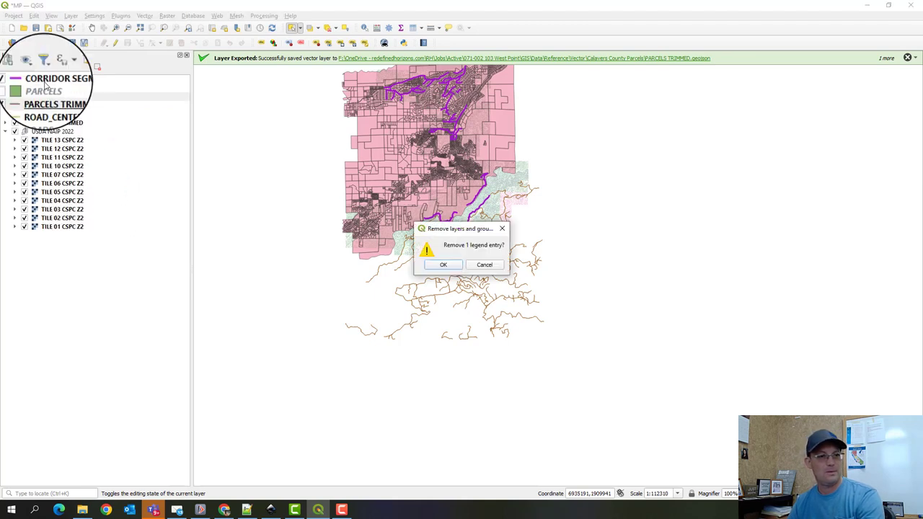
pyautogui.click(444, 265)
# Open Save Features As for the ROAD_CENTERLINE layer.
pyautogui.rightClick(49, 99)
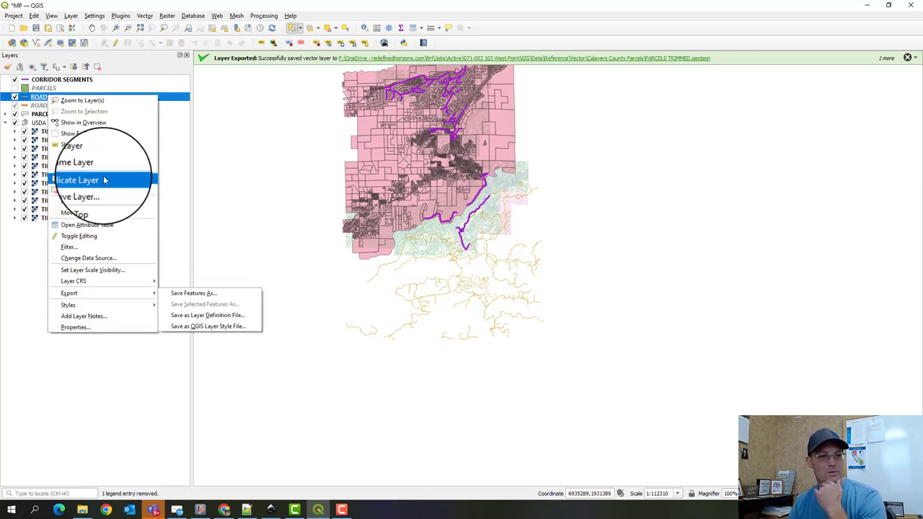
pyautogui.moveTo(109, 293)
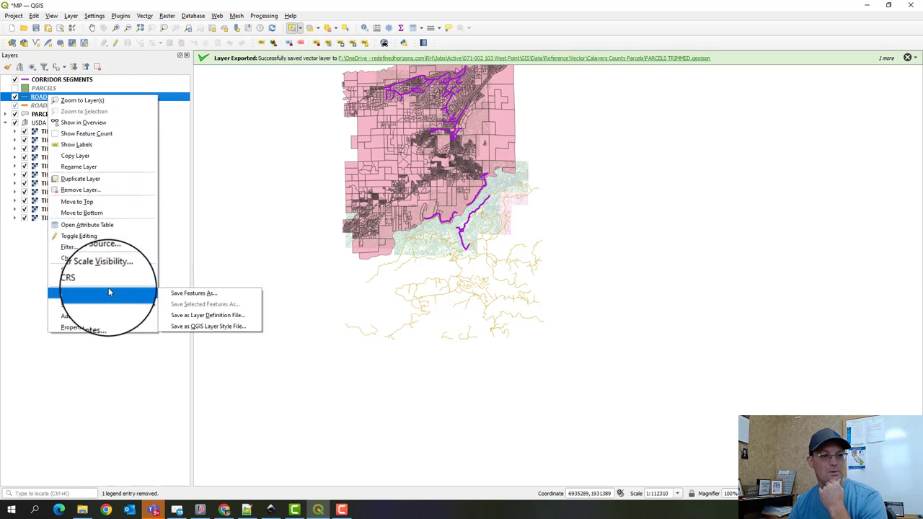
pyautogui.click(225, 296)
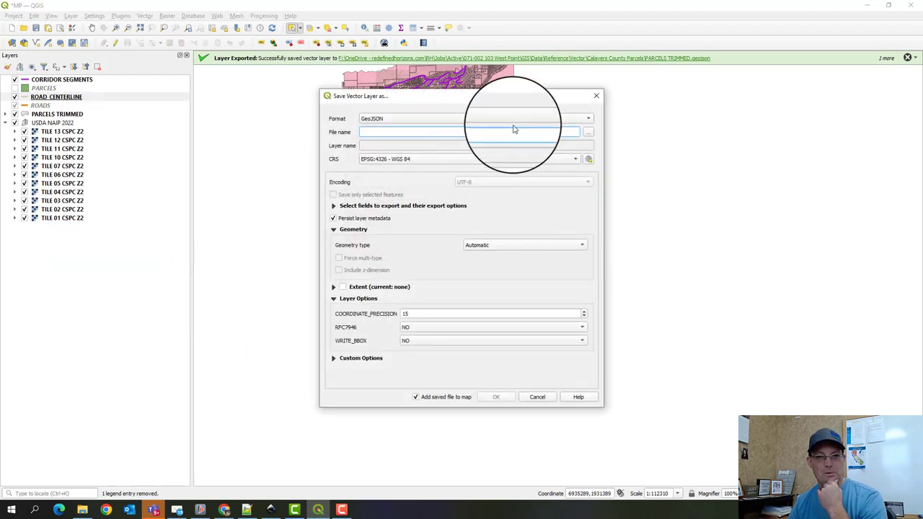
# Create and open a new Calaveras County Roads folder under Vector.
pyautogui.click(587, 132)
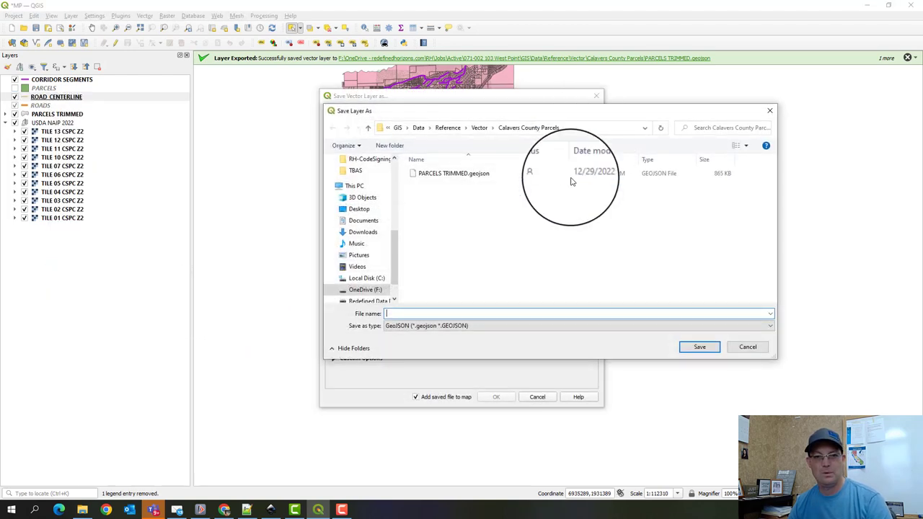
pyautogui.click(444, 174)
pyautogui.tripleClick(437, 314)
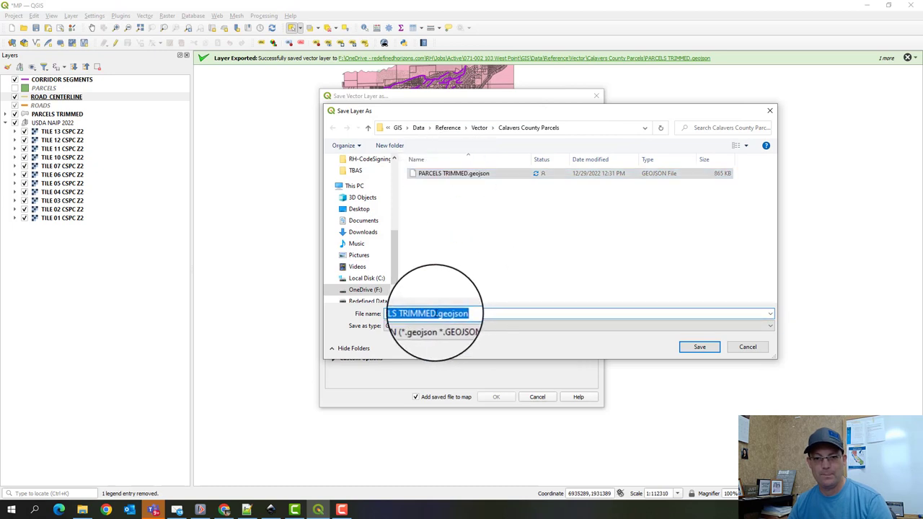
pyautogui.click(479, 128)
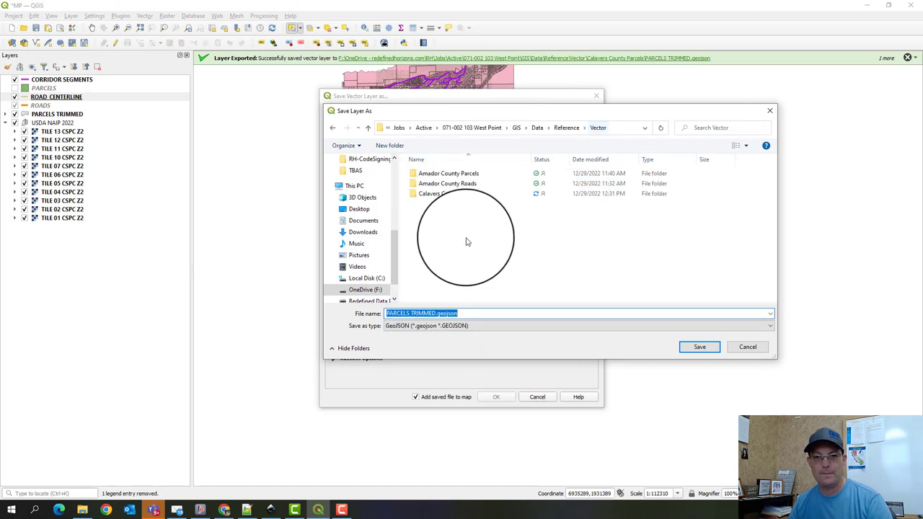
pyautogui.rightClick(439, 226)
pyautogui.moveTo(498, 390)
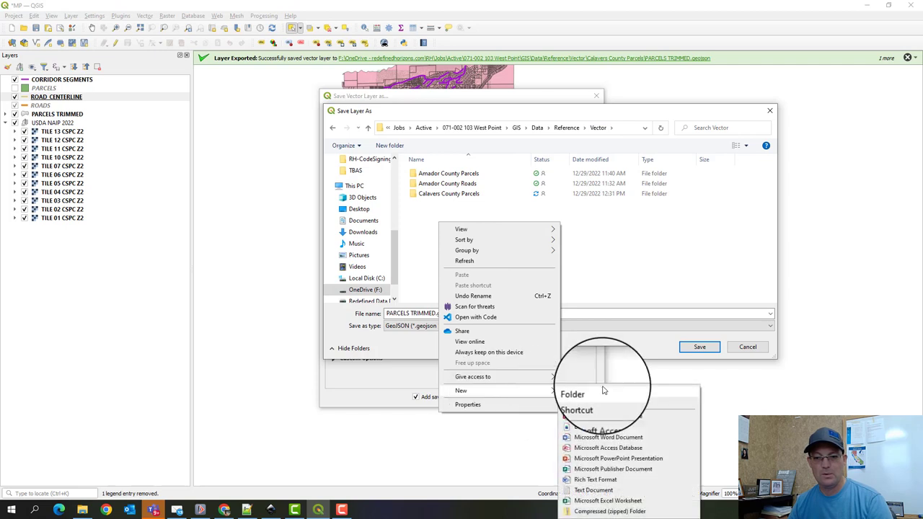
pyautogui.click(577, 391)
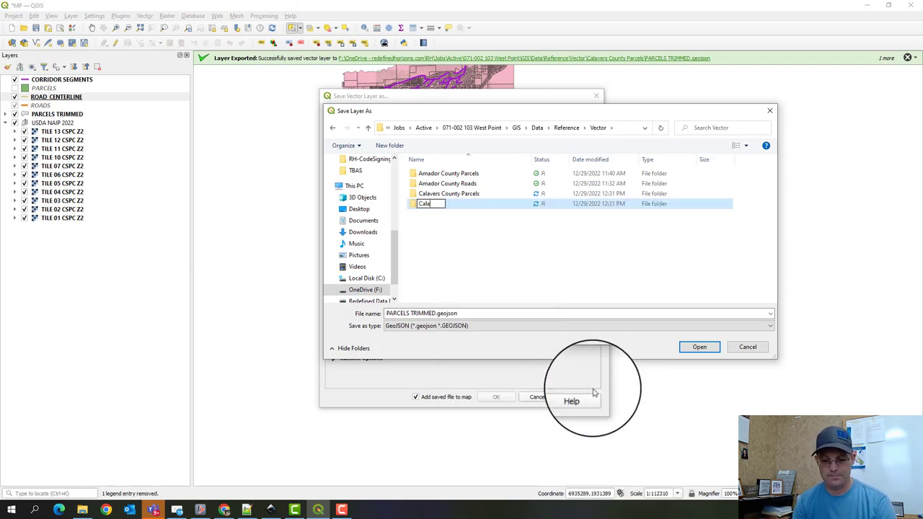
pyautogui.write('Calaveras County POa')
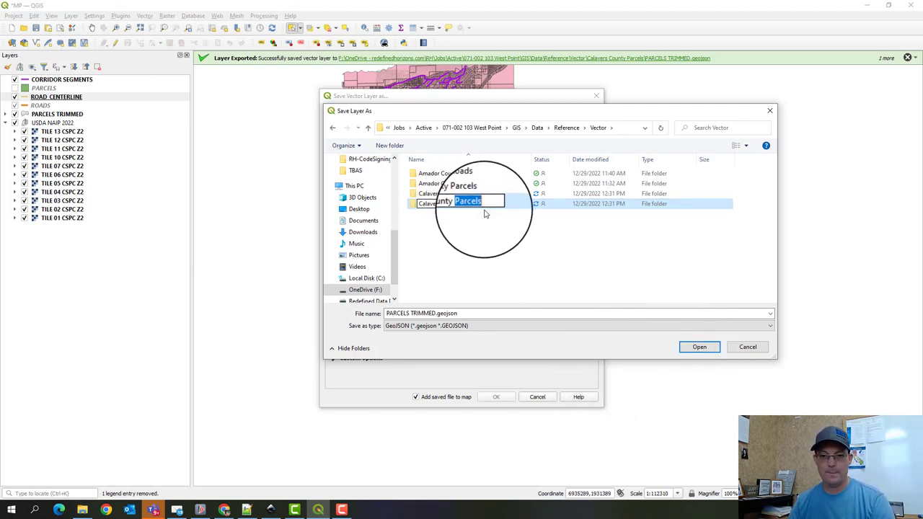
pyautogui.write('s')
pyautogui.press('Return')
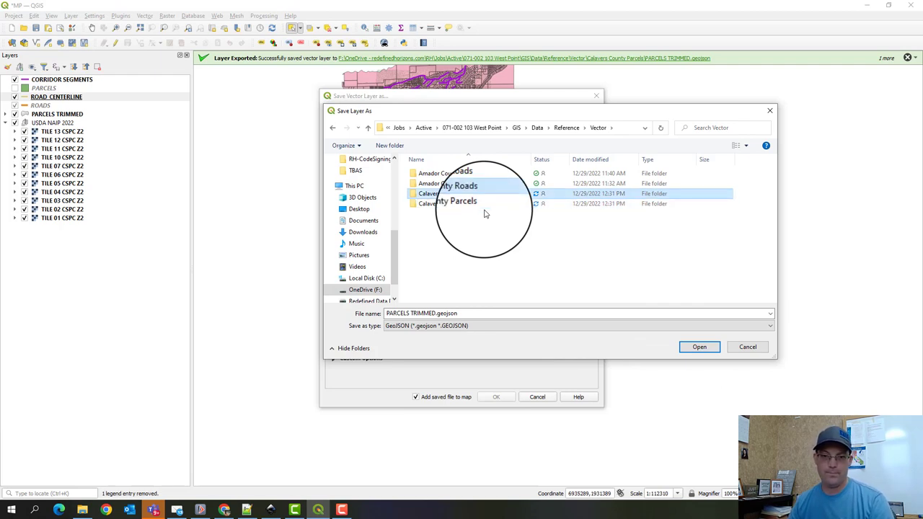
pyautogui.doubleClick(464, 193)
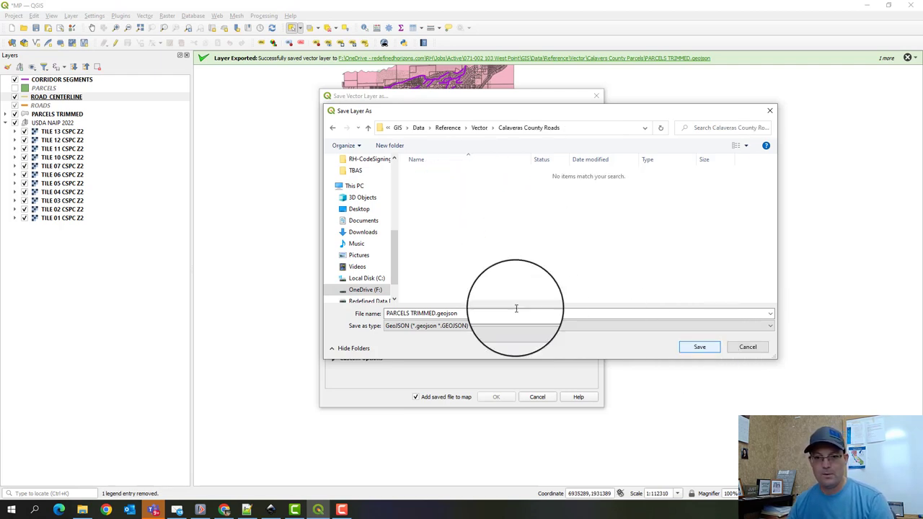
# Set the output file name to ROADS TRIMMED.geojson.
pyautogui.click(413, 314)
pyautogui.moveTo(412, 314); pyautogui.dragTo(324, 304)
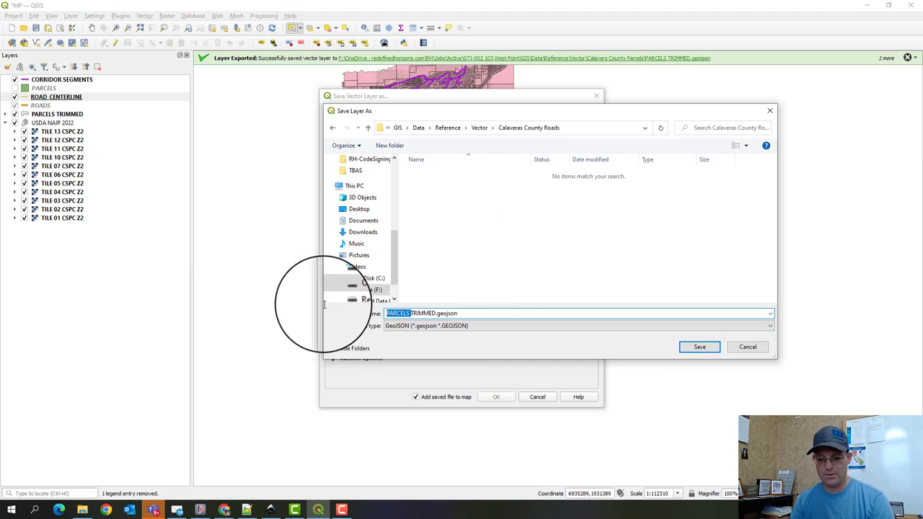
pyautogui.write('Roa')
pyautogui.press('BackSpace')
pyautogui.press('BackSpace')
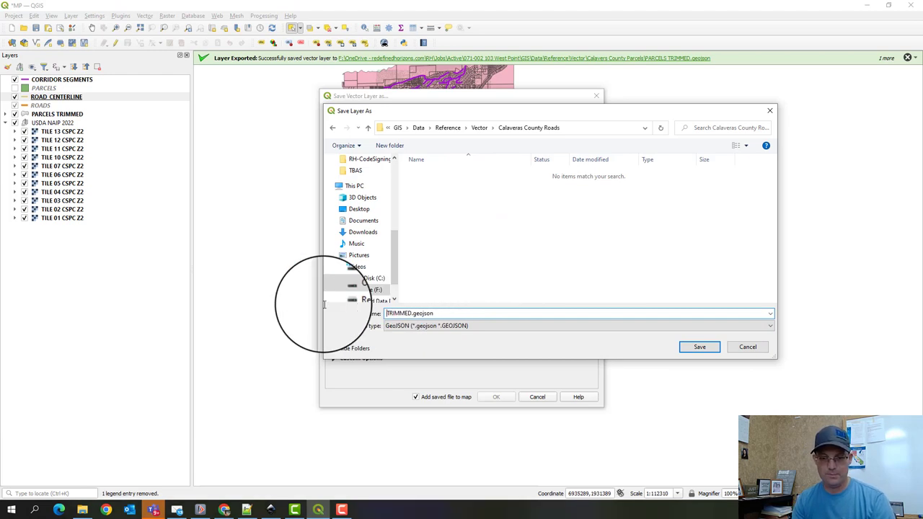
pyautogui.write('ROADS')
pyautogui.press('Return')
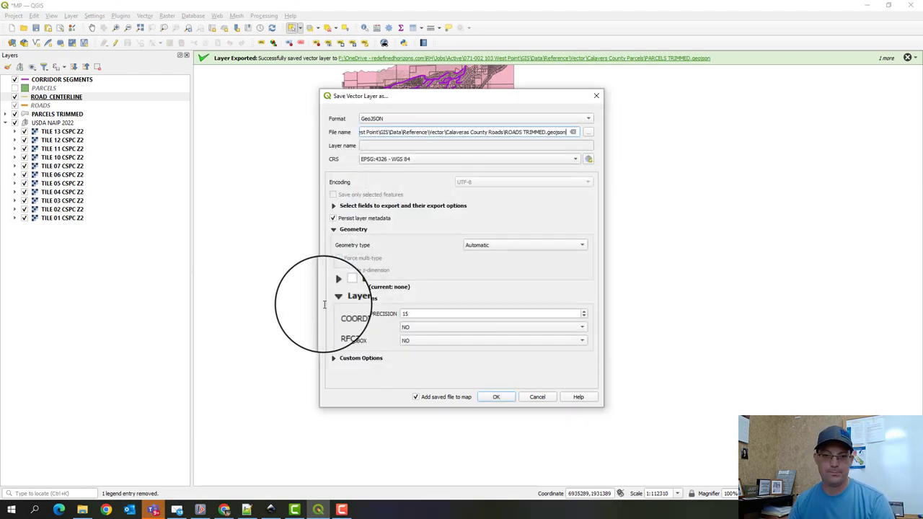
# Reproject the output to EPSG:2226 California zone 2 and run the export.
pyautogui.click(567, 165)
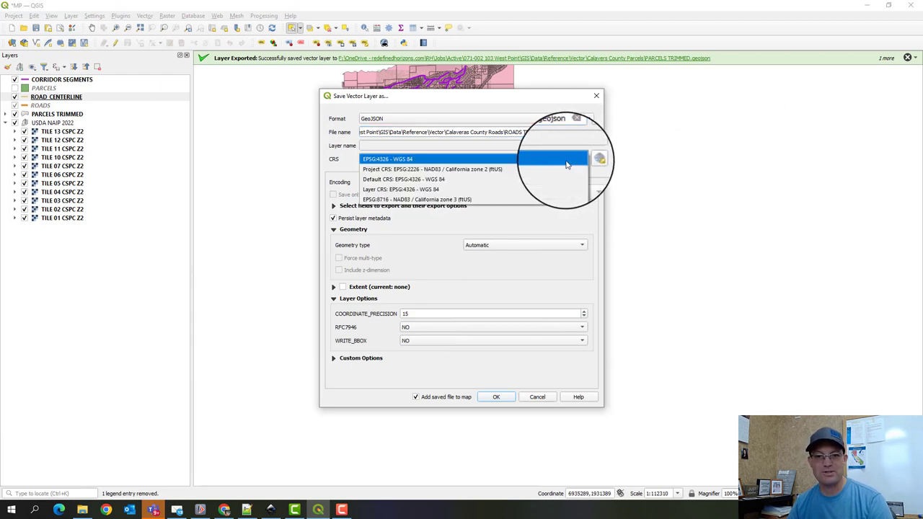
pyautogui.click(462, 166)
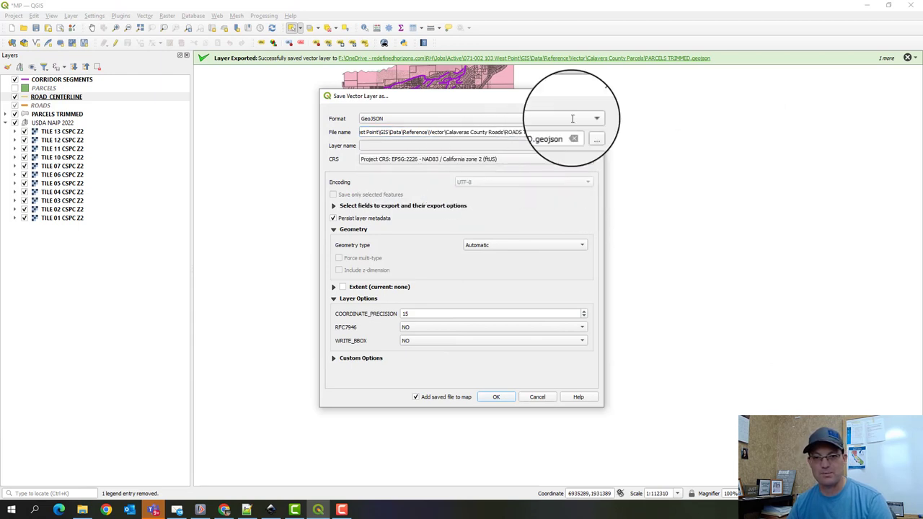
pyautogui.click(496, 399)
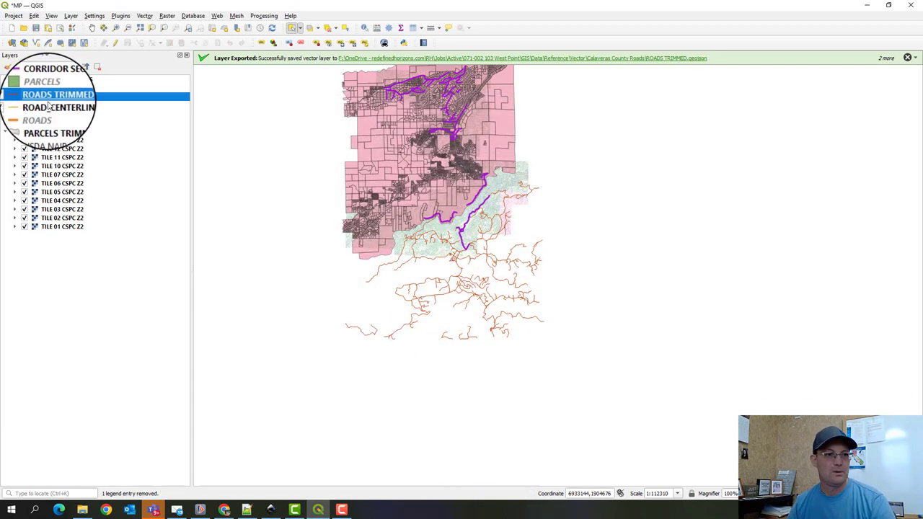
# Remove the old ROAD CENTERLINE layer from the project.
pyautogui.click(49, 106)
pyautogui.rightClick(49, 108)
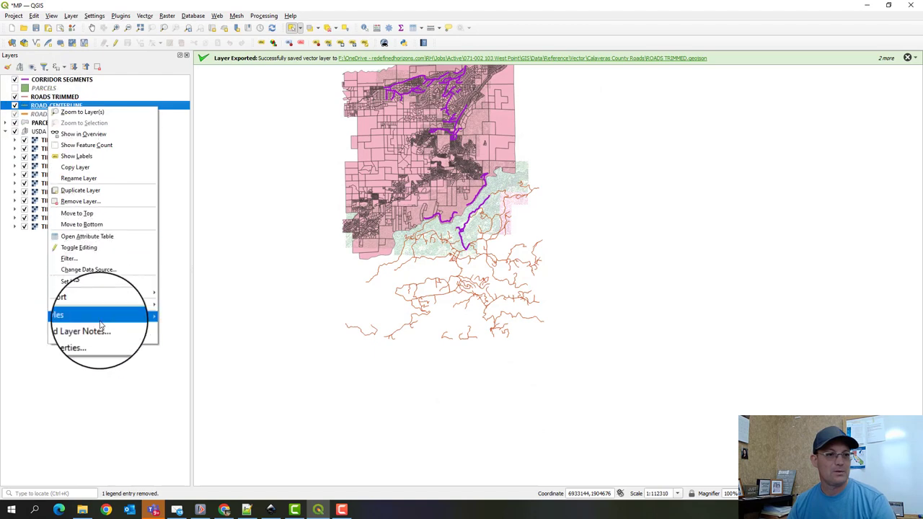
pyautogui.click(85, 204)
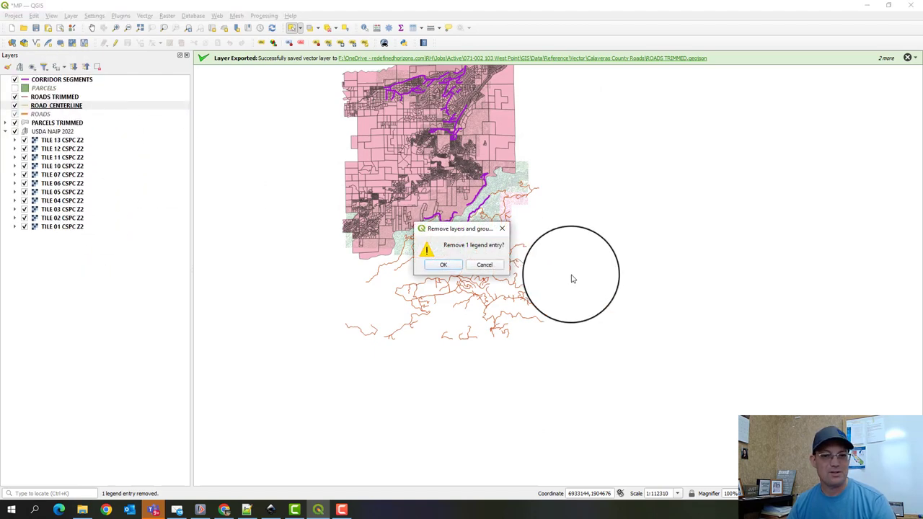
pyautogui.click(448, 264)
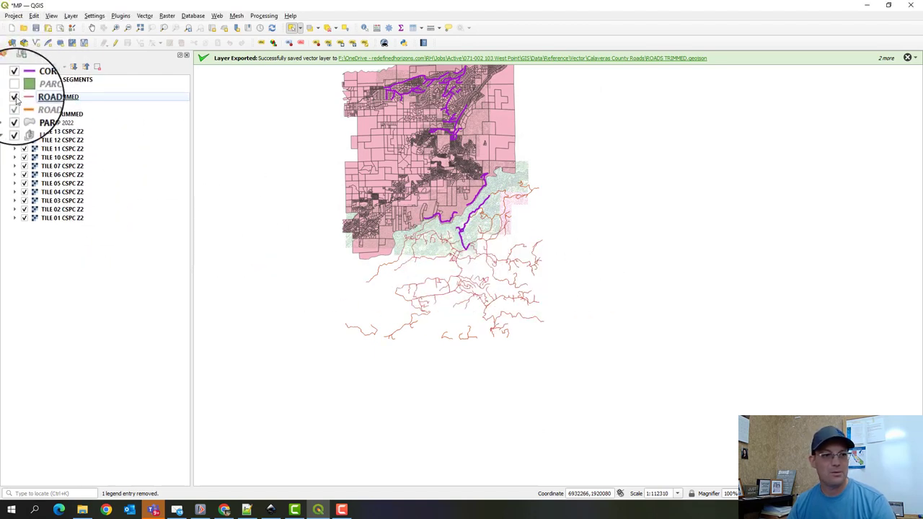
# Toggle ROADS TRIMMED visibility to compare its extent, then select the PARCELS layer.
pyautogui.click(15, 97)
pyautogui.click(14, 97)
pyautogui.click(14, 98)
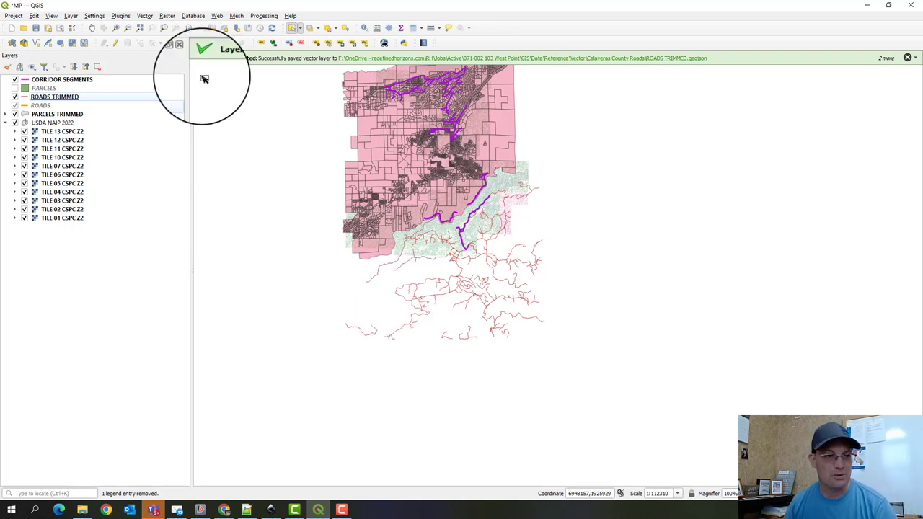
pyautogui.click(42, 105)
pyautogui.click(53, 88)
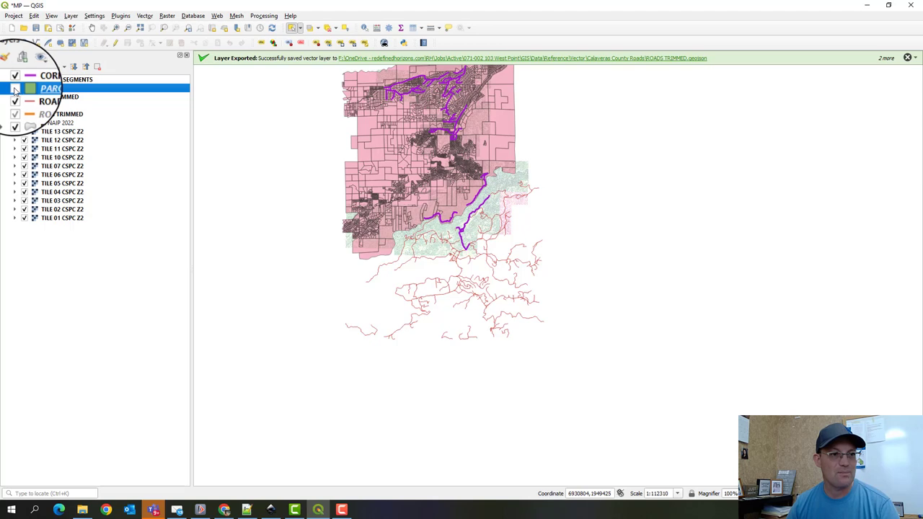
# Export PARCELS to PARCELS TRIMMED.geojson in the Calaveras County Parcels folder.
pyautogui.rightClick(42, 88)
pyautogui.moveTo(79, 284)
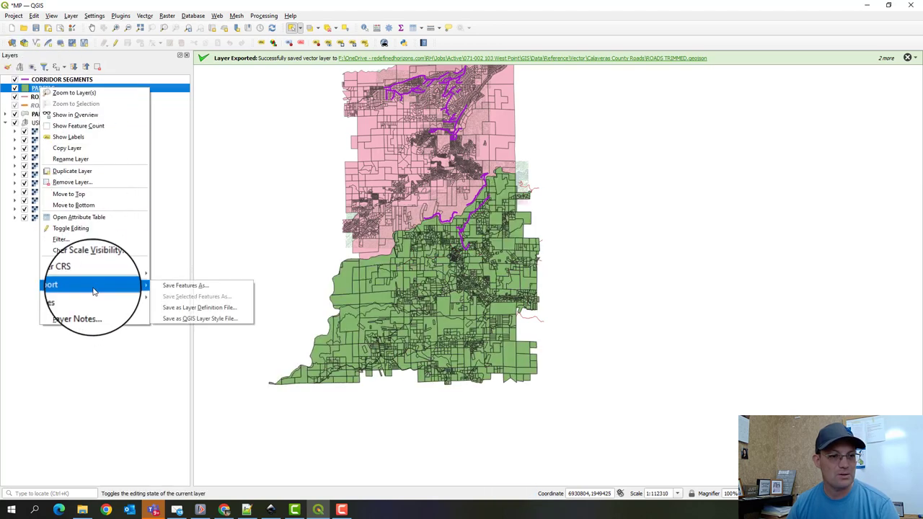
pyautogui.click(216, 284)
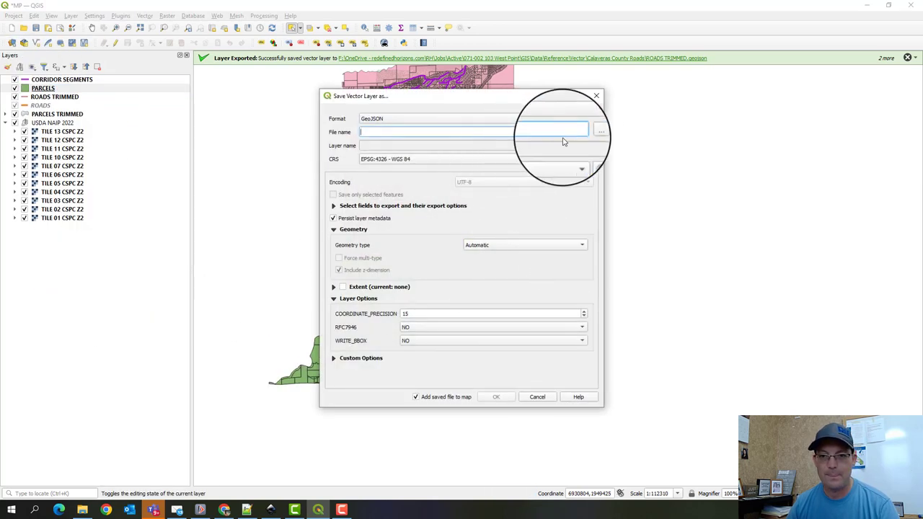
pyautogui.click(589, 134)
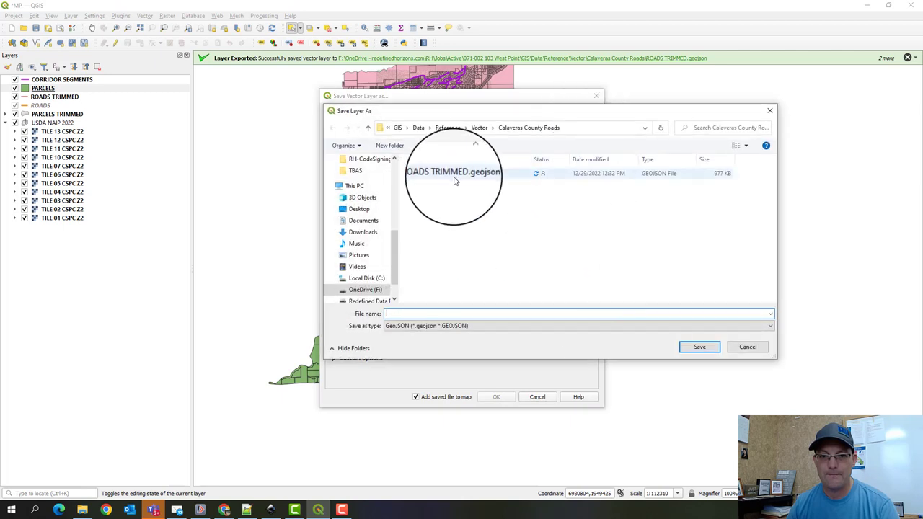
pyautogui.click(479, 134)
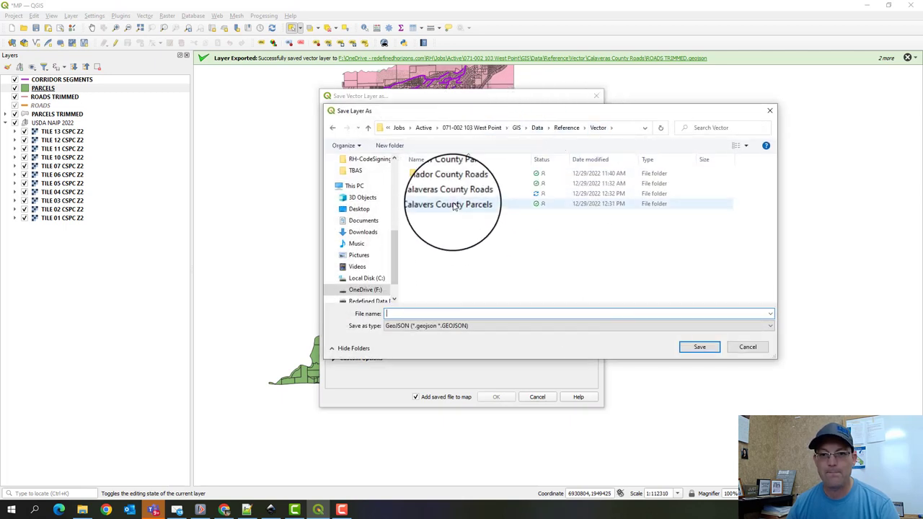
pyautogui.doubleClick(451, 189)
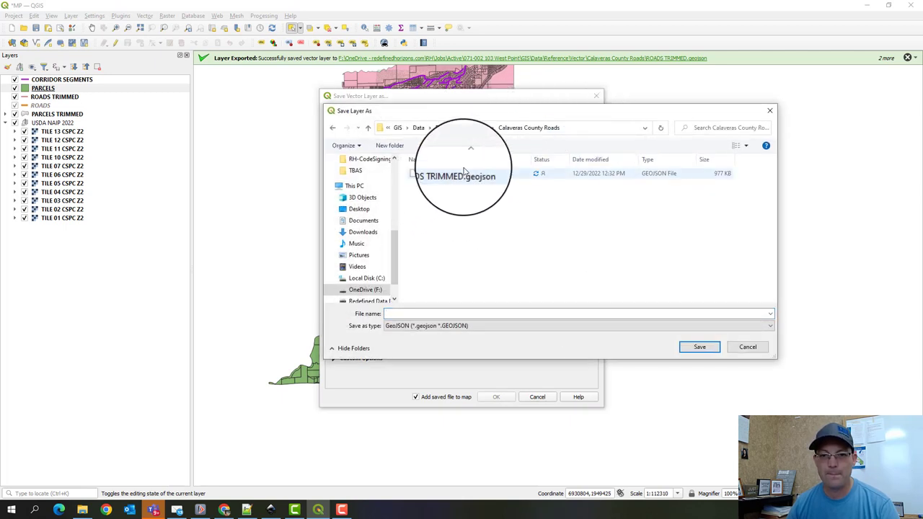
pyautogui.click(476, 130)
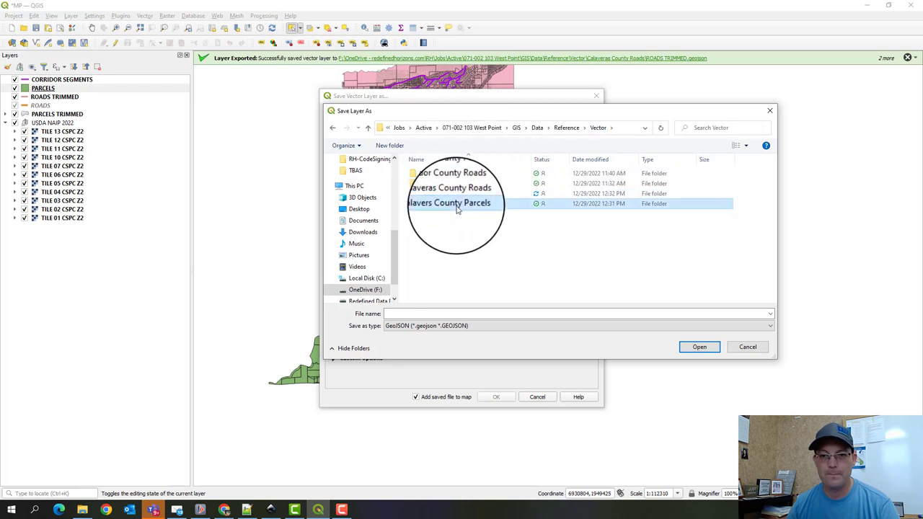
pyautogui.doubleClick(469, 204)
pyautogui.click(451, 174)
pyautogui.click(704, 348)
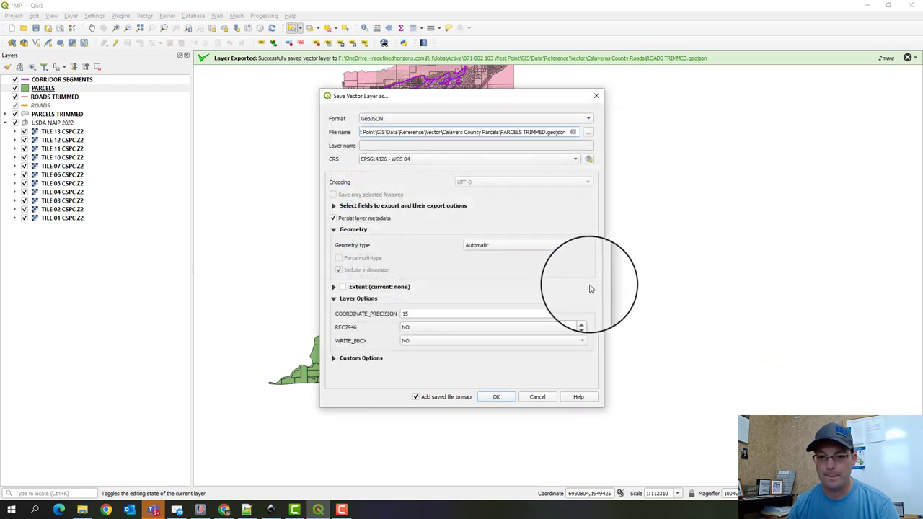
# Reproject the parcels output to California zone 2 and overwrite the existing file.
pyautogui.click(566, 159)
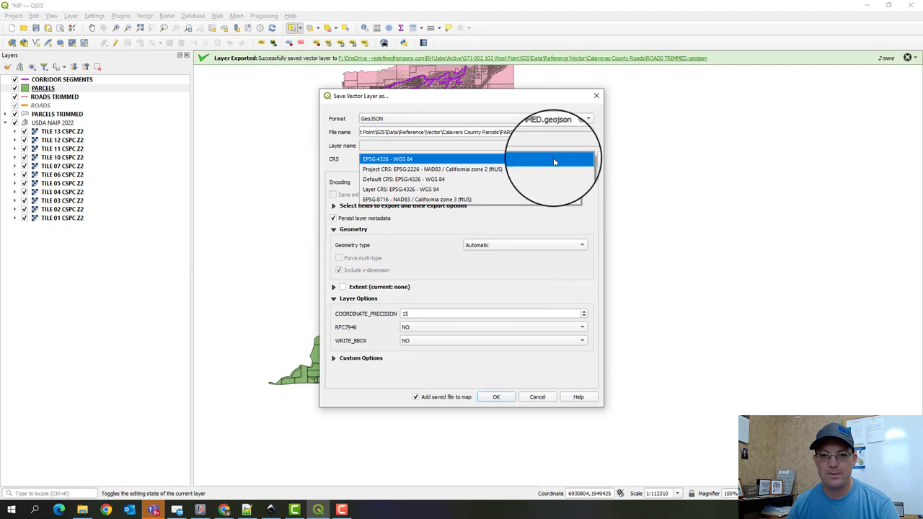
pyautogui.click(496, 169)
pyautogui.click(508, 401)
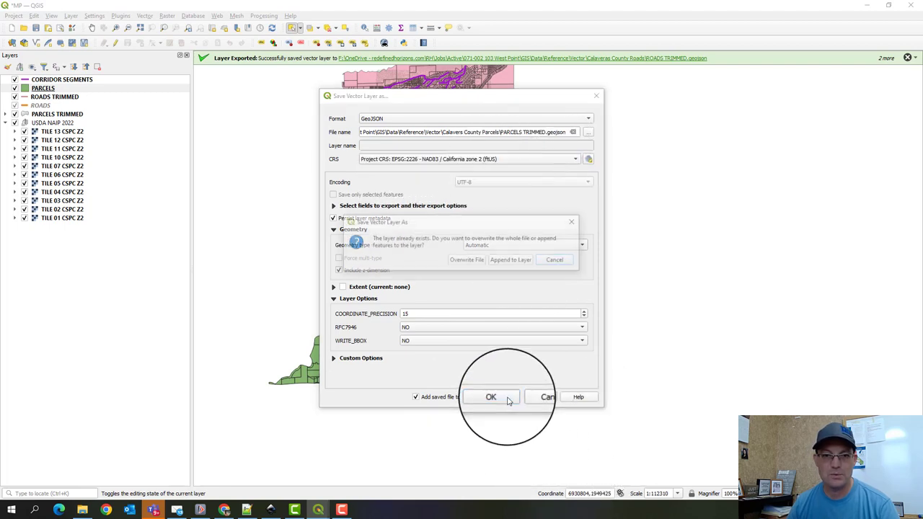
pyautogui.click(469, 266)
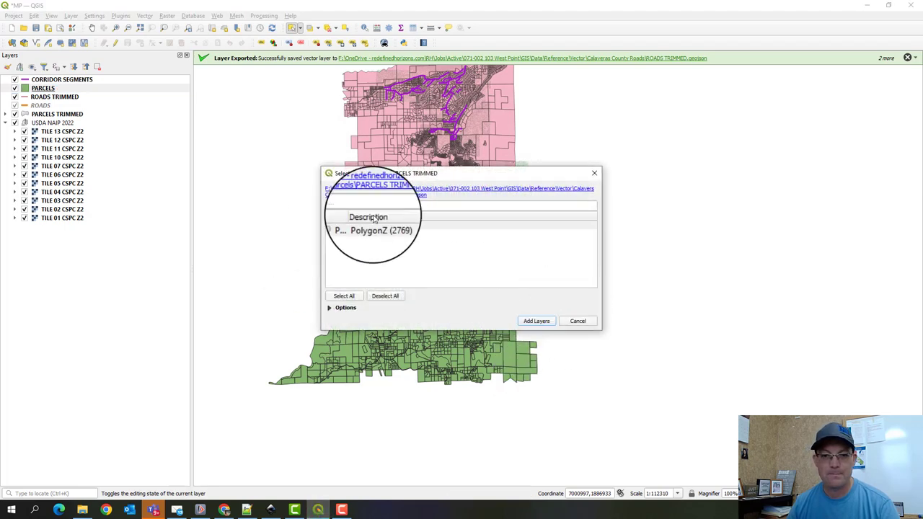
# Select all items in the parcels GeoJSON and add them as a new layer.
pyautogui.click(370, 228)
pyautogui.click(354, 300)
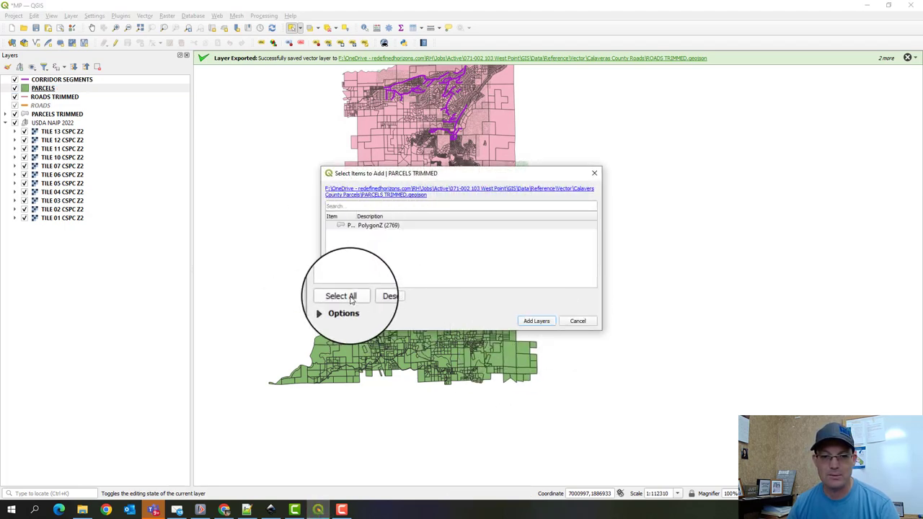
pyautogui.click(368, 225)
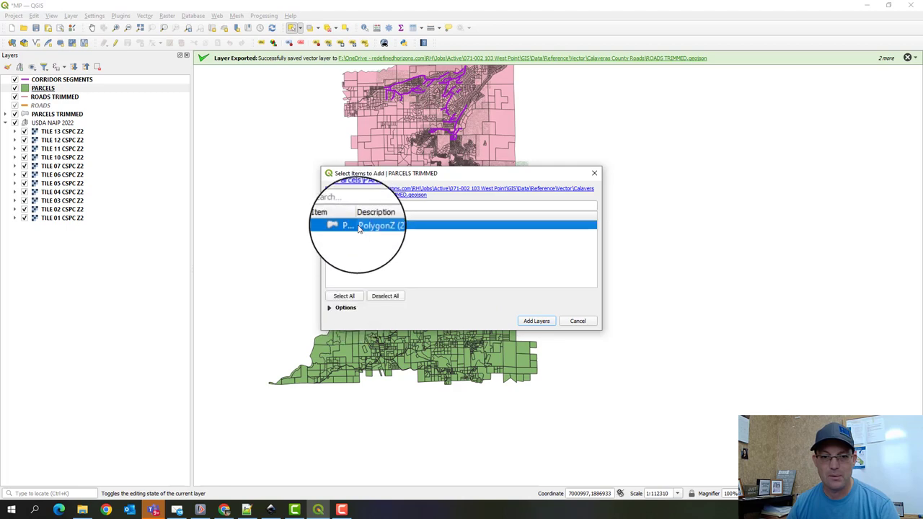
pyautogui.click(533, 321)
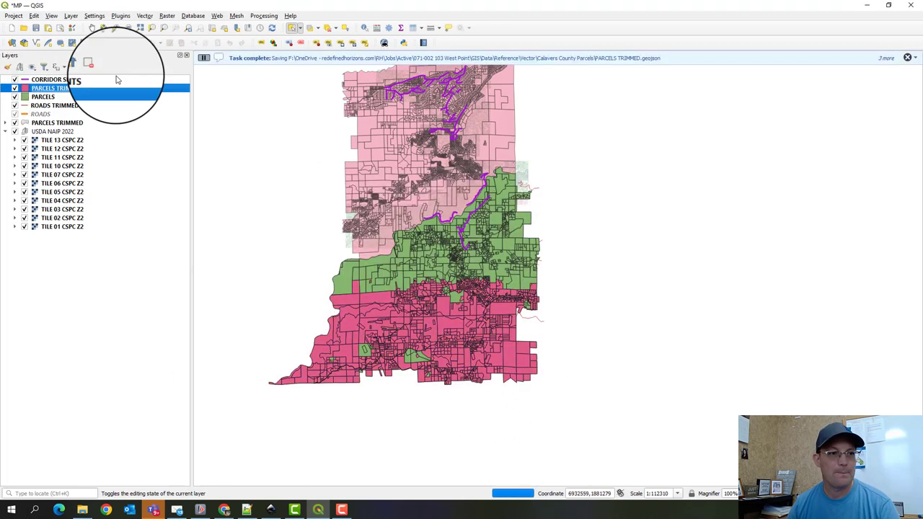
# Remove the old PARCELS layer from the project.
pyautogui.click(33, 97)
pyautogui.rightClick(50, 98)
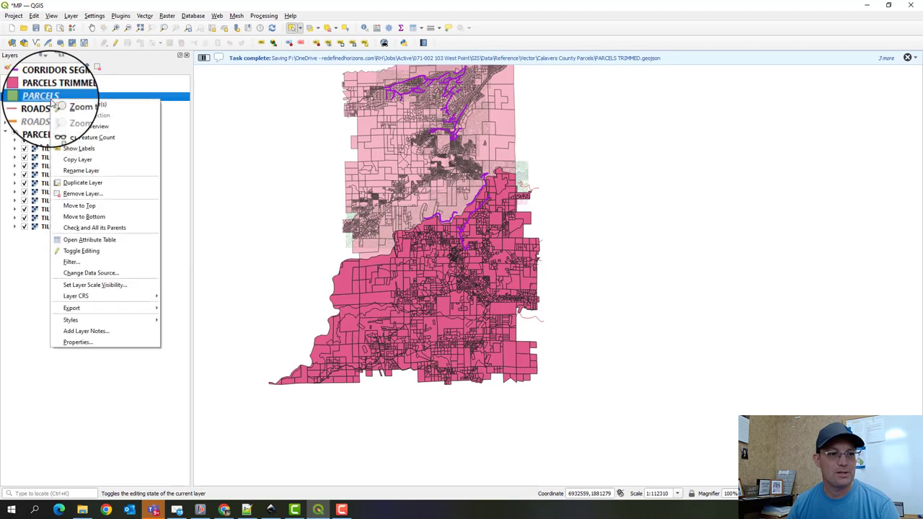
pyautogui.click(83, 196)
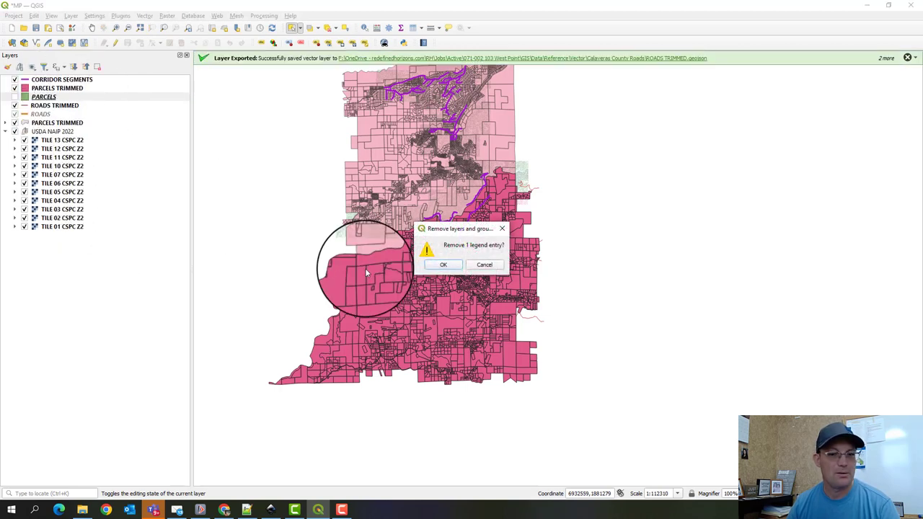
pyautogui.click(443, 263)
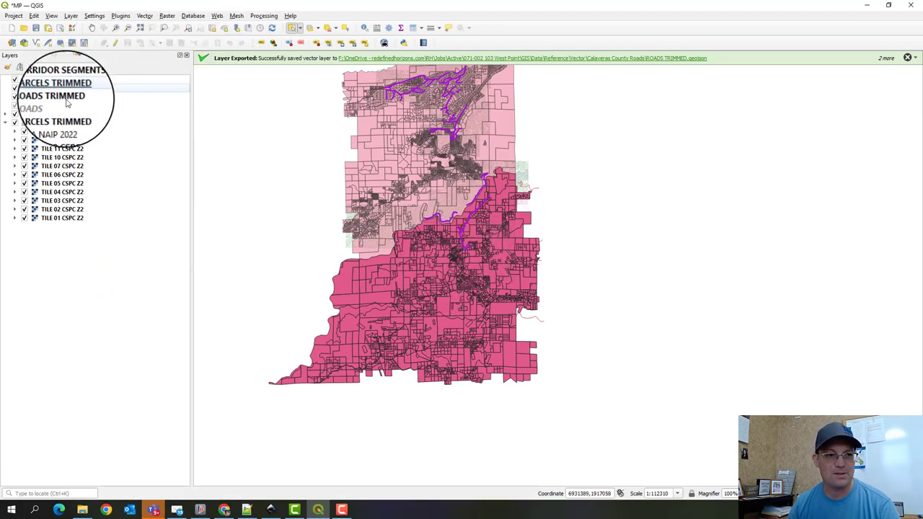
# Load the ROADS TRIMMED.qml style onto the ROADS TRIMMED layer, giving an orange 4-pixel line.
pyautogui.rightClick(67, 103)
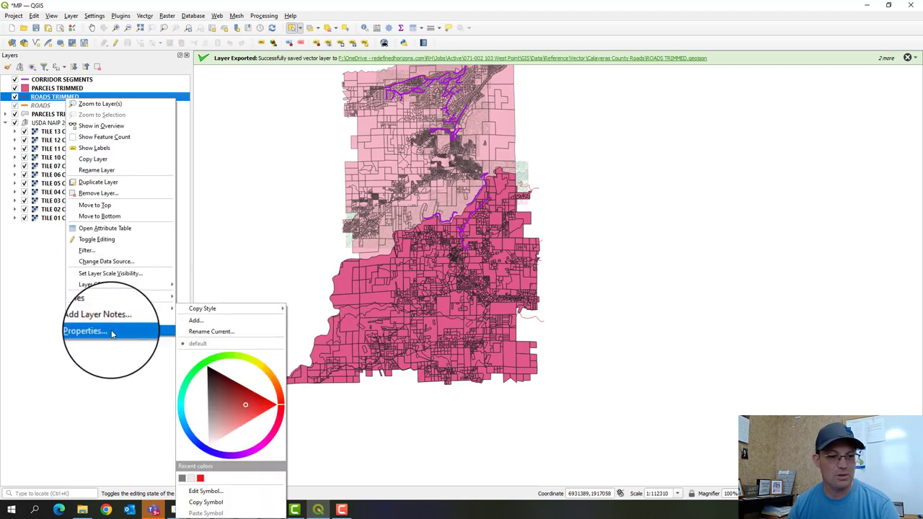
pyautogui.click(89, 330)
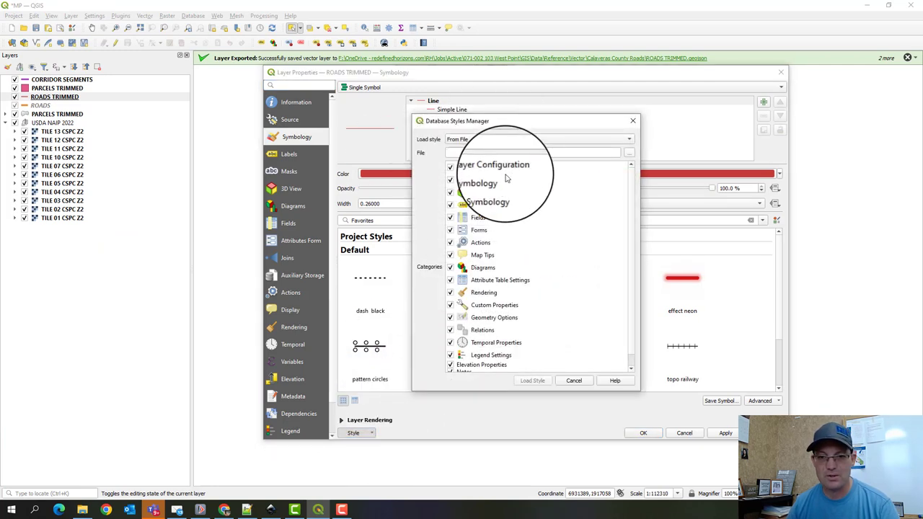
pyautogui.click(628, 155)
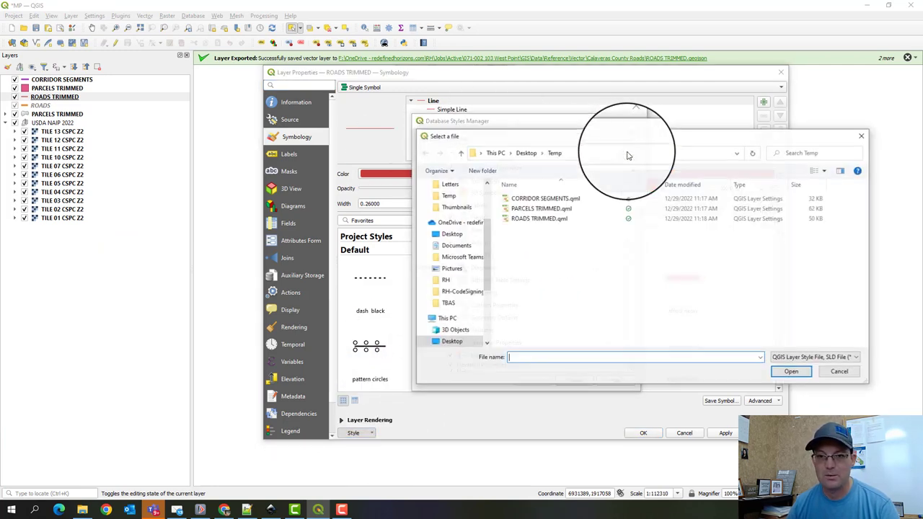
pyautogui.click(539, 218)
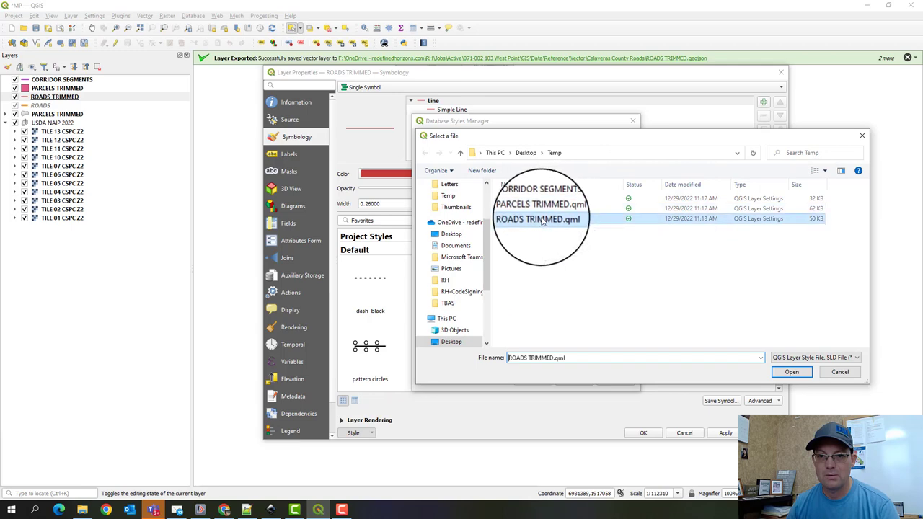
pyautogui.click(786, 367)
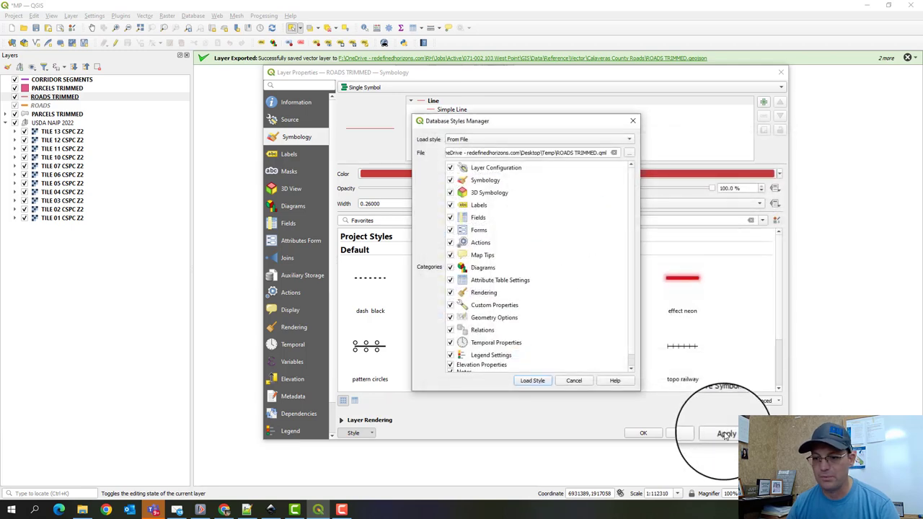
pyautogui.click(533, 381)
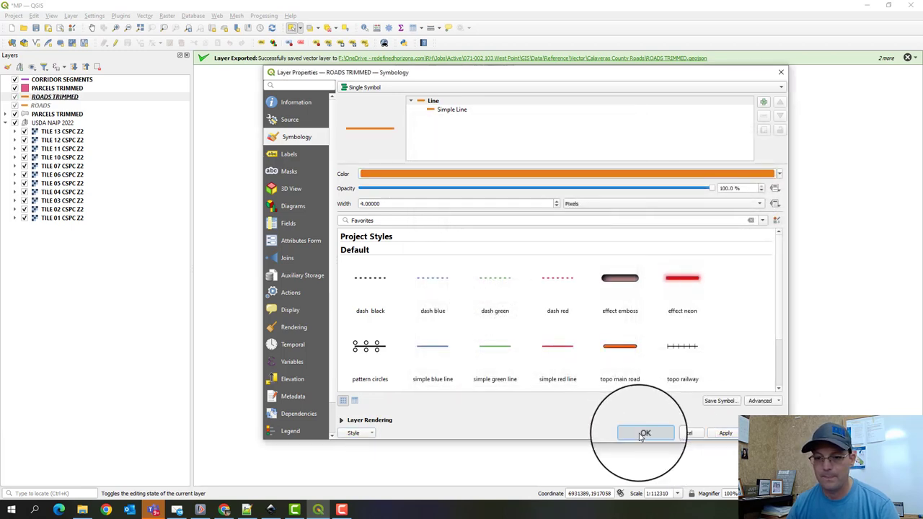
# Accept the road style and move ROADS TRIMMED above PARCELS TRIMMED so roads draw on top.
pyautogui.click(644, 434)
pyautogui.scroll(3, 412, 258)
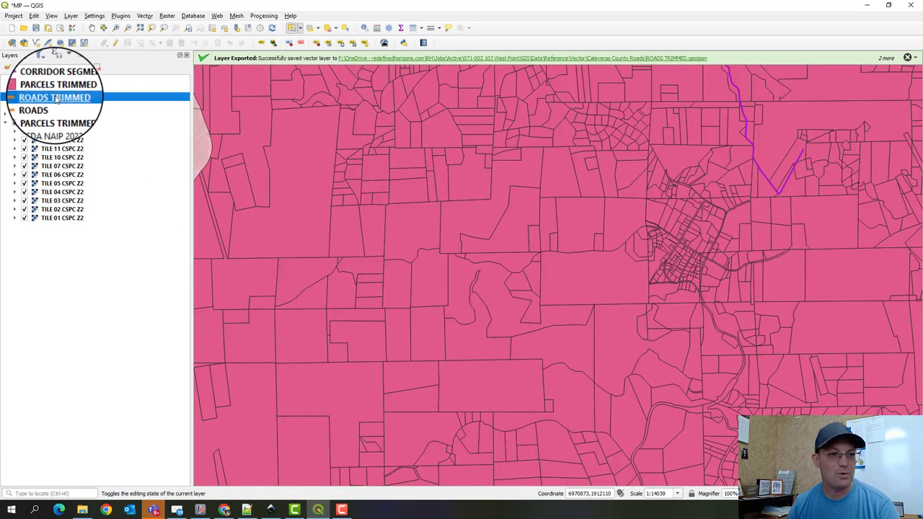
pyautogui.moveTo(56, 101)
pyautogui.mouseDown()
pyautogui.moveTo(58, 78)
pyautogui.moveTo(50, 105)
pyautogui.moveTo(36, 94)
pyautogui.mouseUp()
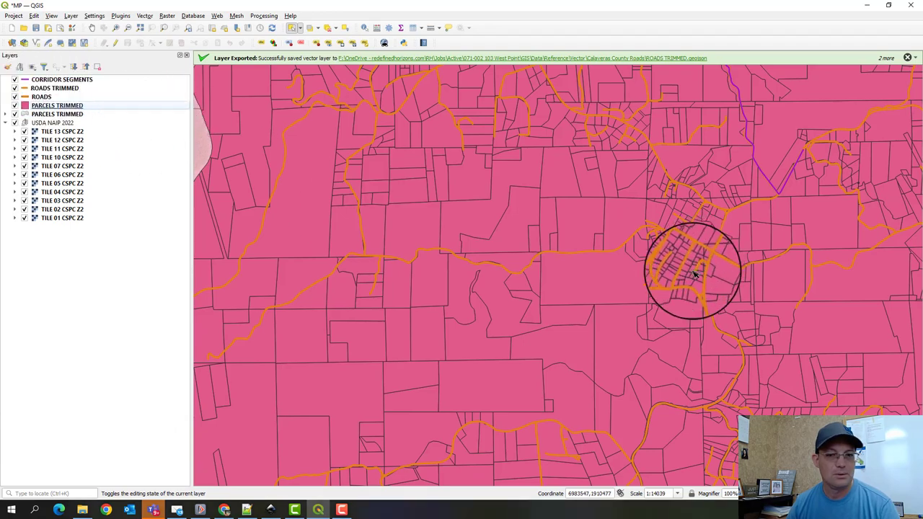
pyautogui.moveTo(665, 211); pyautogui.dragTo(635, 349)
pyautogui.scroll(1, 507, 243)
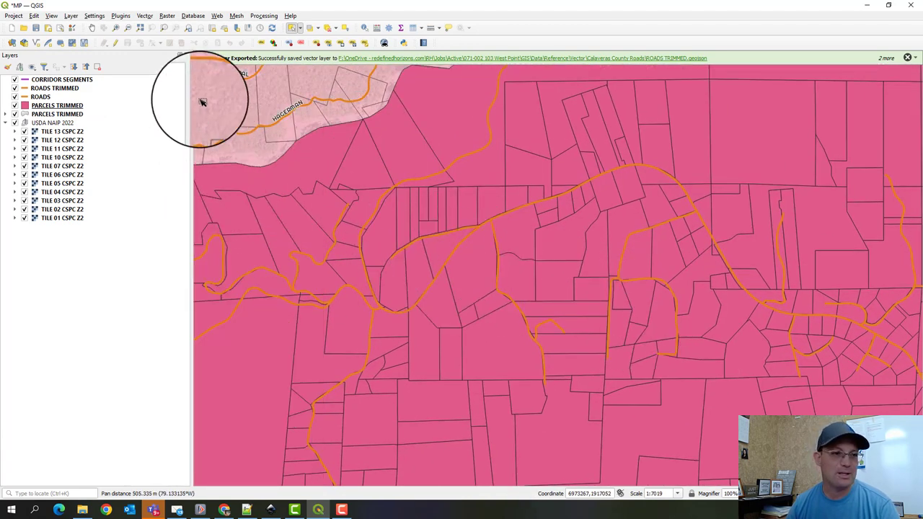
# Reopen the ROADS TRIMMED layer properties.
pyautogui.click(48, 88)
pyautogui.rightClick(48, 89)
pyautogui.click(97, 322)
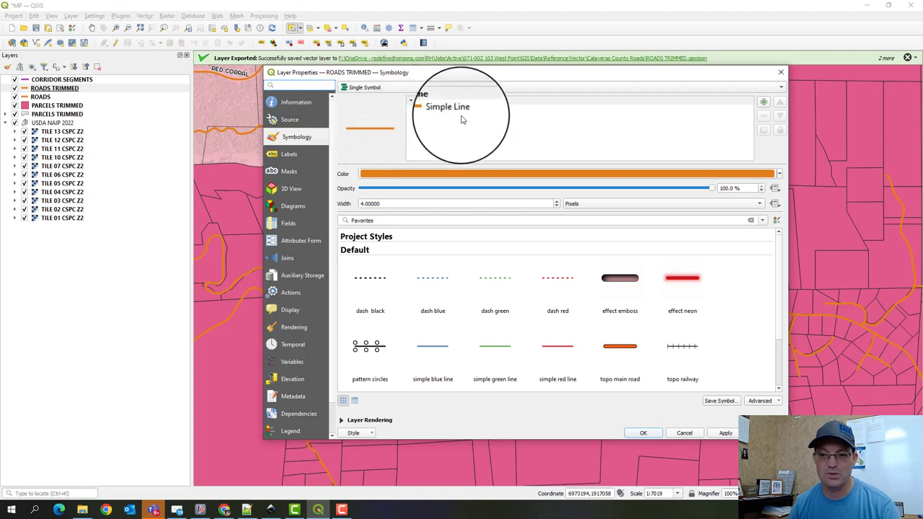
# Switch ROADS TRIMMED to Single Labels using the ROADNAME field as the label value.
pyautogui.click(288, 153)
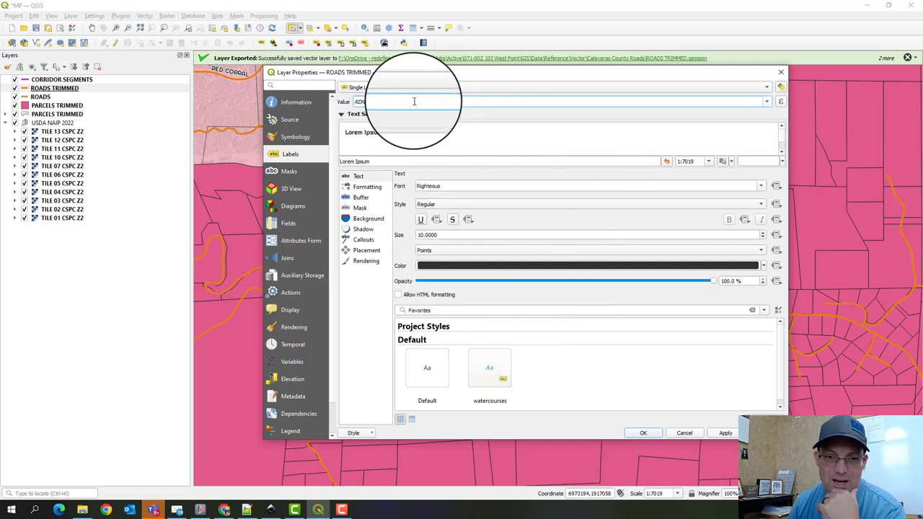
pyautogui.click(768, 102)
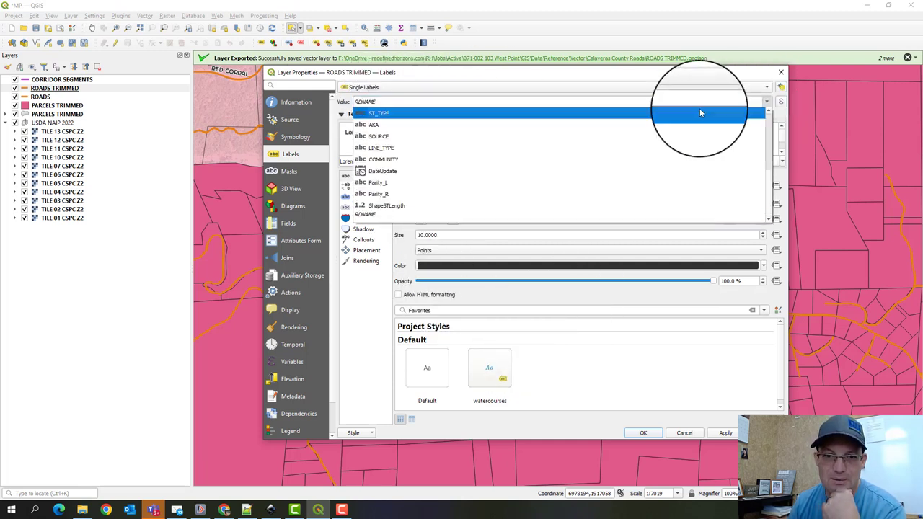
pyautogui.scroll(3, 465, 166)
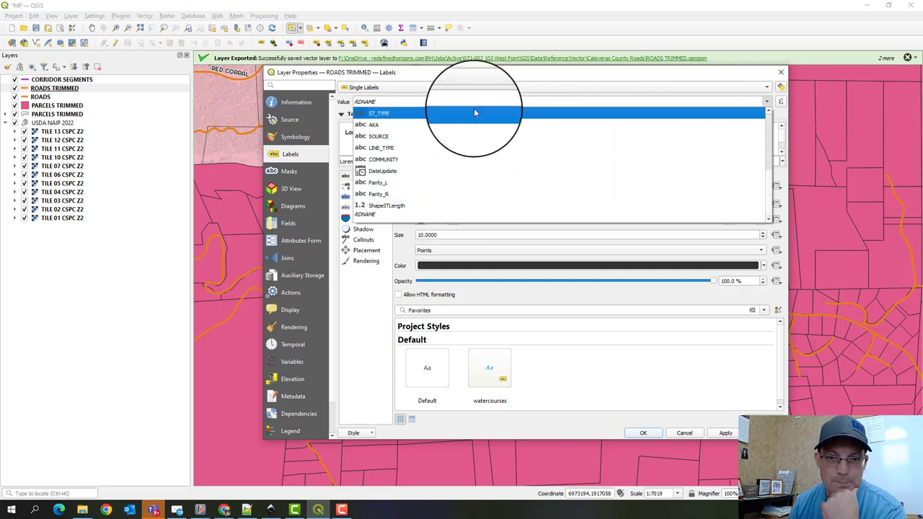
pyautogui.scroll(-2, 474, 135)
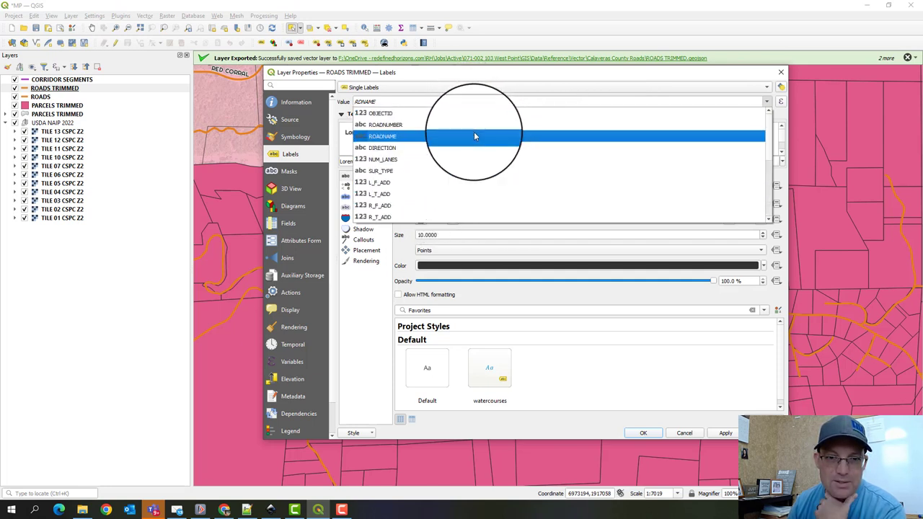
pyautogui.click(474, 136)
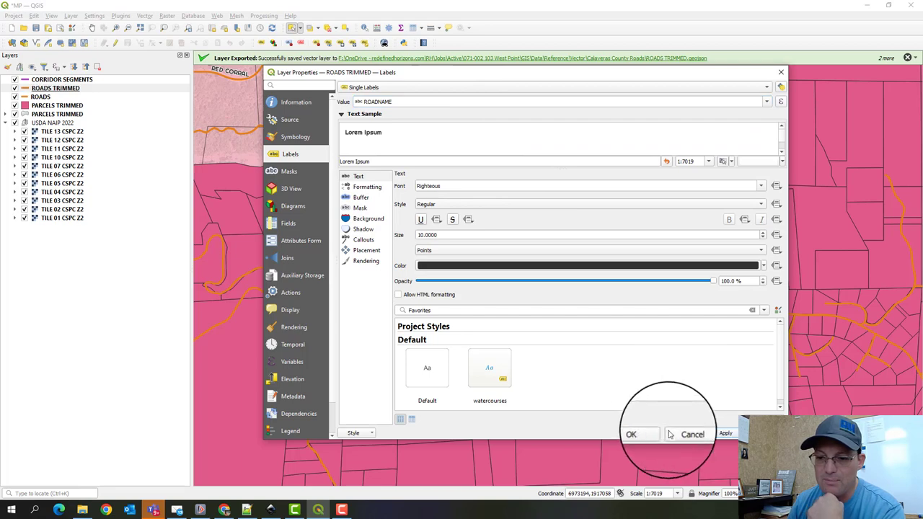
# Apply the ROADNAME labels, then pan and zoom out to see labelled roads across the parcels.
pyautogui.click(643, 433)
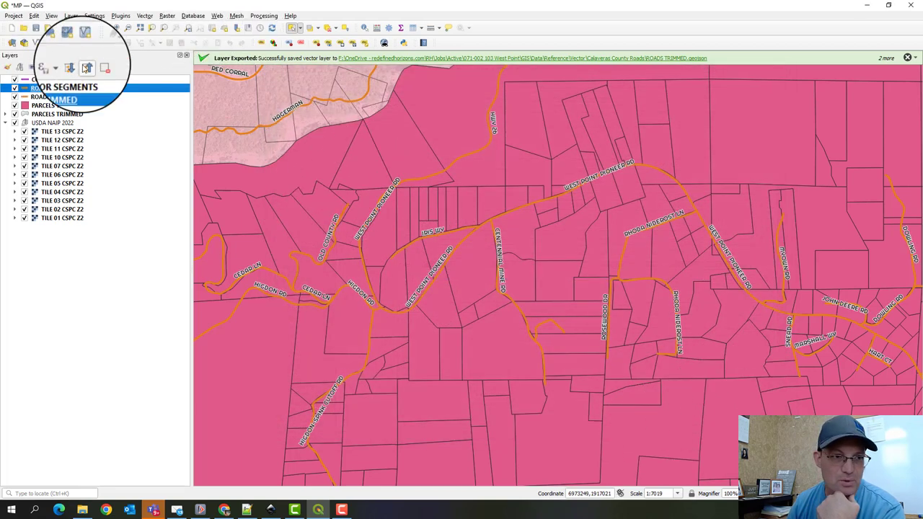
pyautogui.scroll(-1, 379, 159)
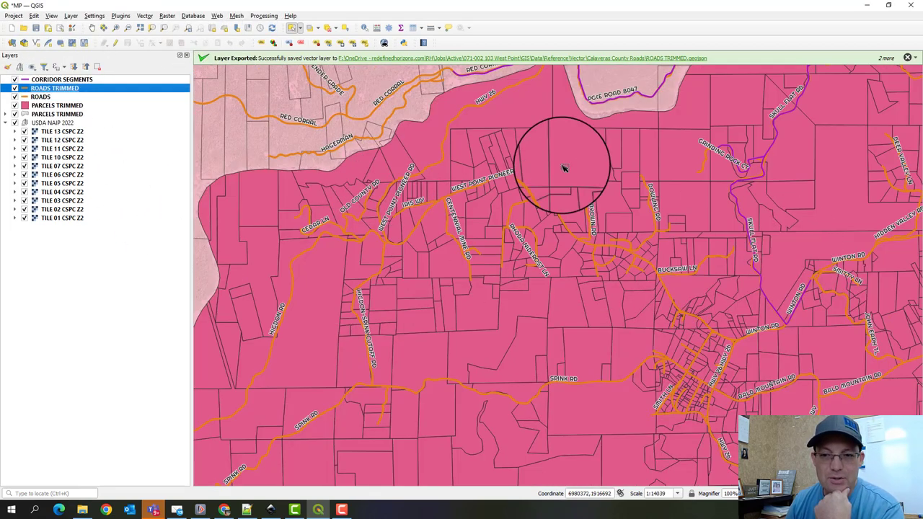
pyautogui.moveTo(567, 189); pyautogui.dragTo(762, 267)
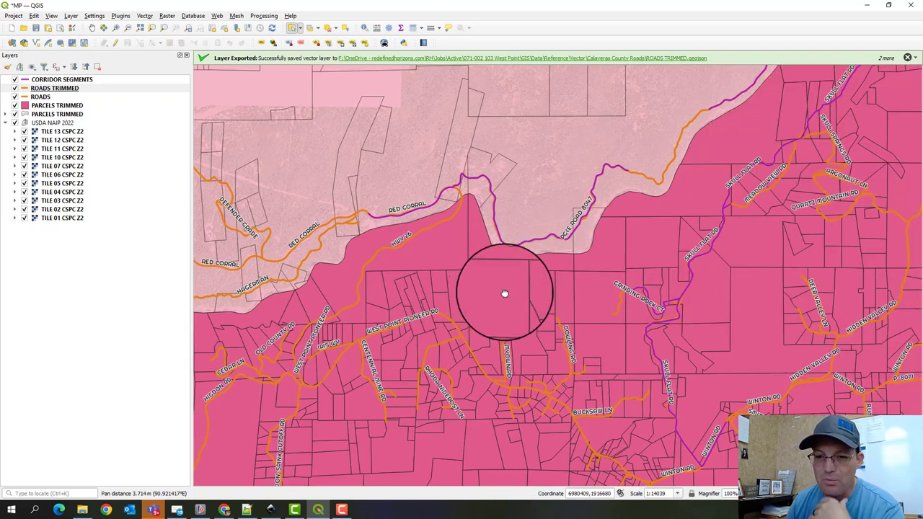
pyautogui.moveTo(492, 298); pyautogui.dragTo(627, 254)
pyautogui.moveTo(397, 372); pyautogui.dragTo(520, 240)
pyautogui.scroll(-1, 519, 241)
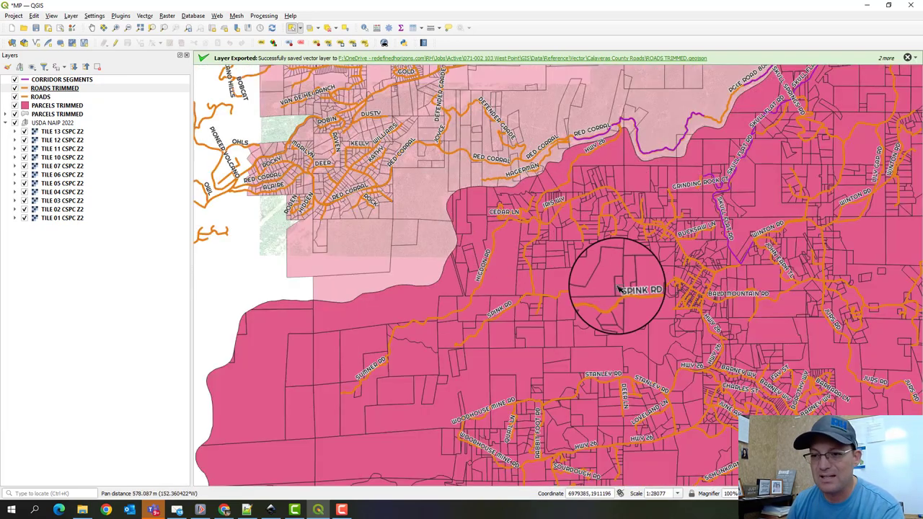
pyautogui.scroll(-1, 656, 309)
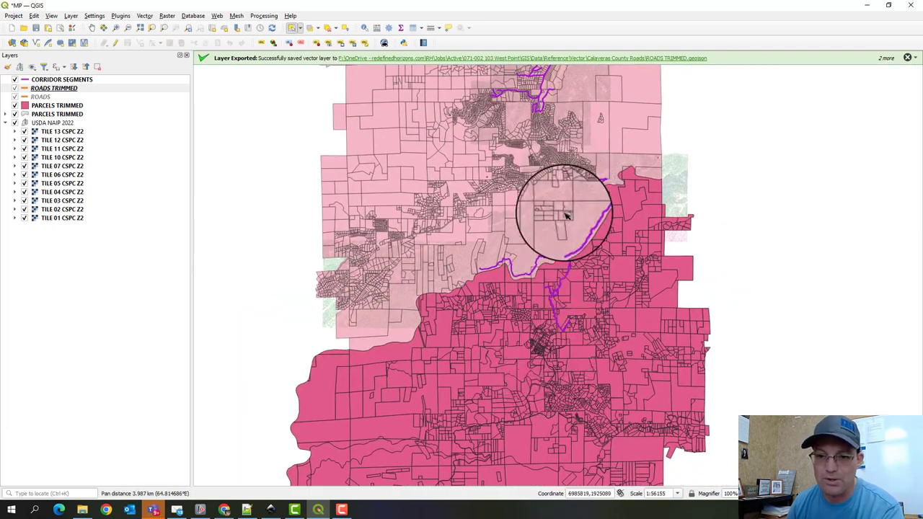